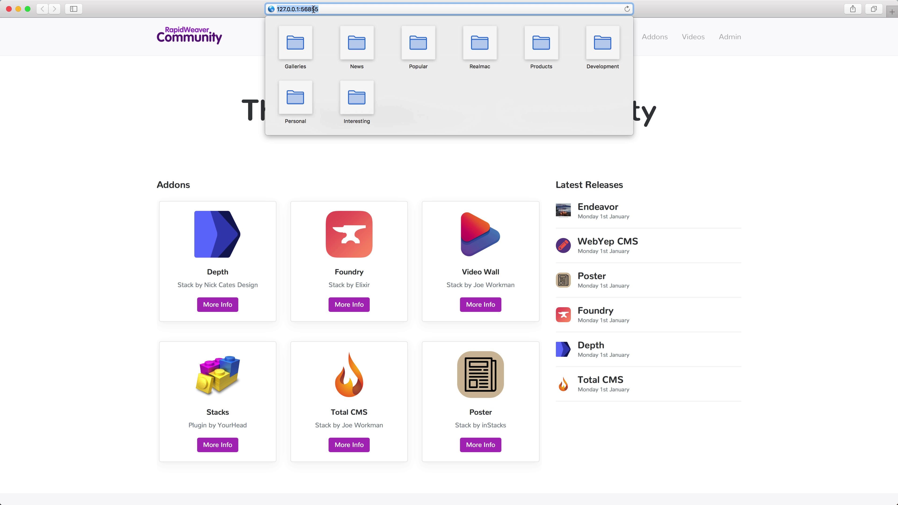
# Step: Open the site's Addons page and inspect the folder part of its full address
pyautogui.click(192, 86)
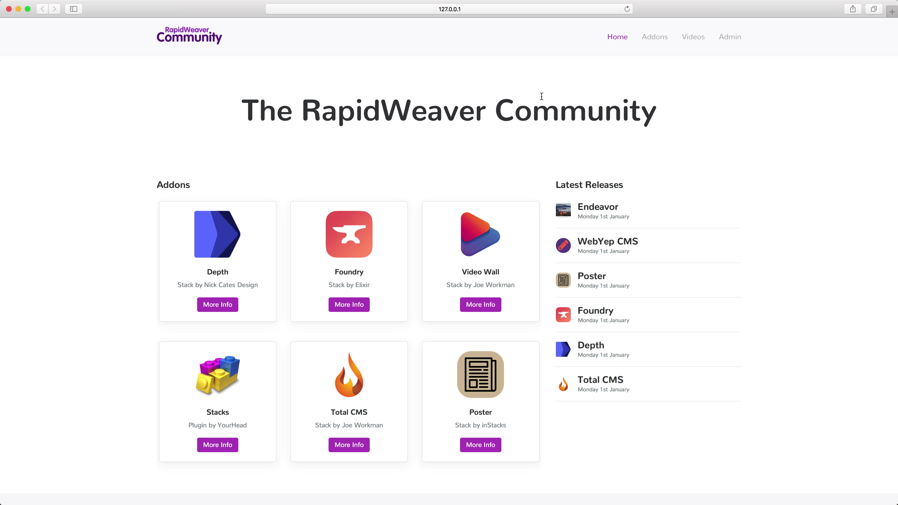
pyautogui.click(652, 40)
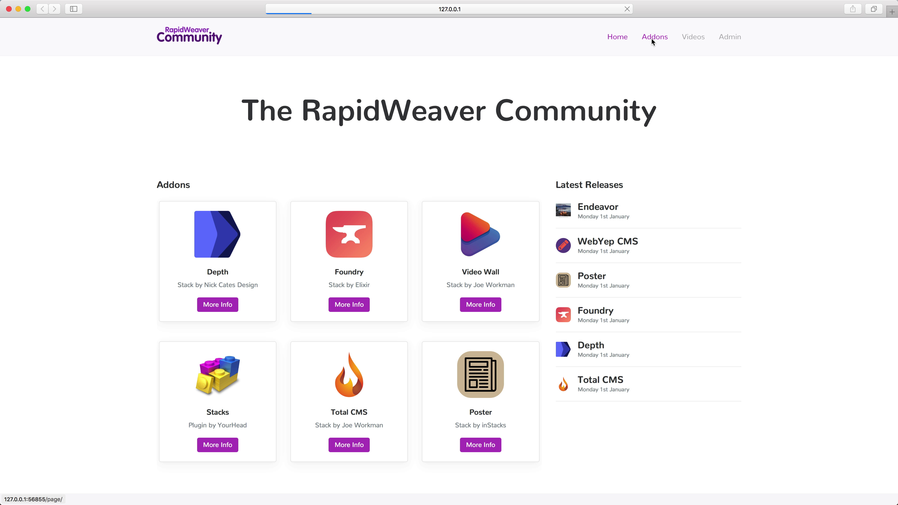
pyautogui.click(516, 10)
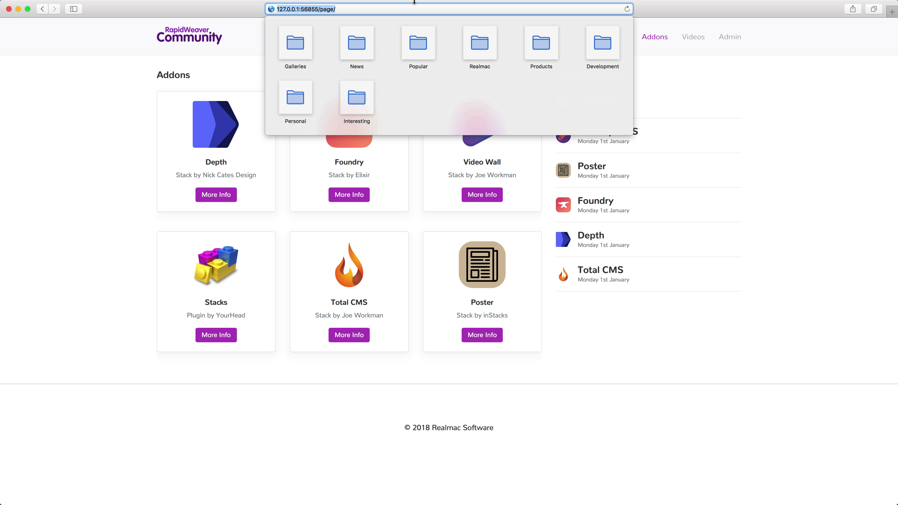
pyautogui.click(321, 9)
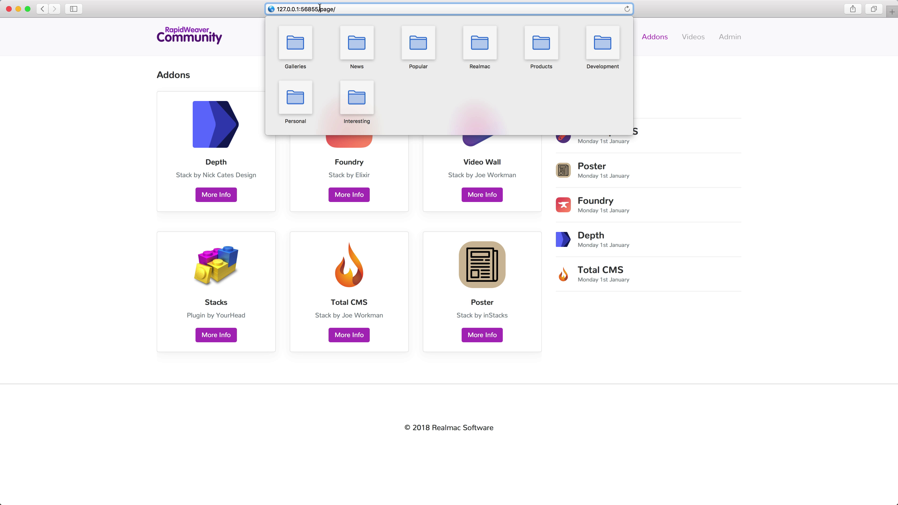
# Step: Switch to RapidWeaver and set the Addons page's folder to addons
pyautogui.press('super+Tab')
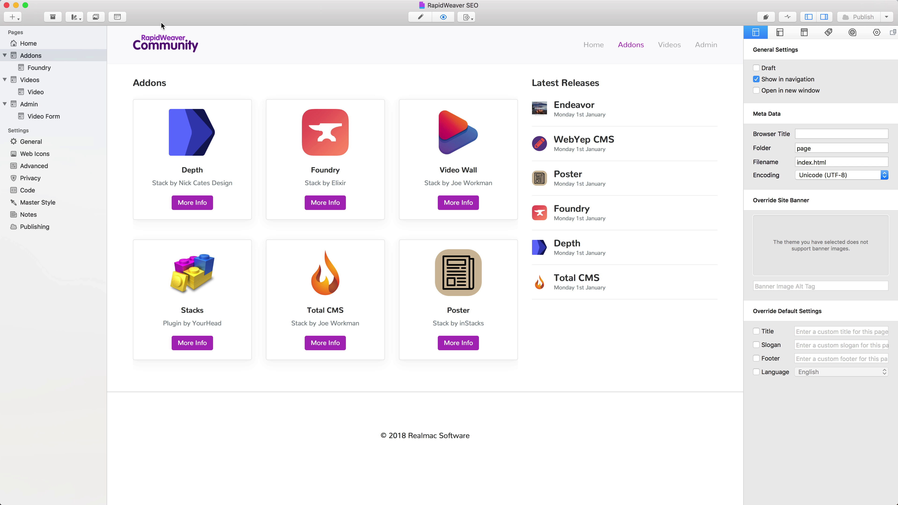
pyautogui.doubleClick(36, 55)
pyautogui.click(16, 58)
pyautogui.doubleClick(811, 148)
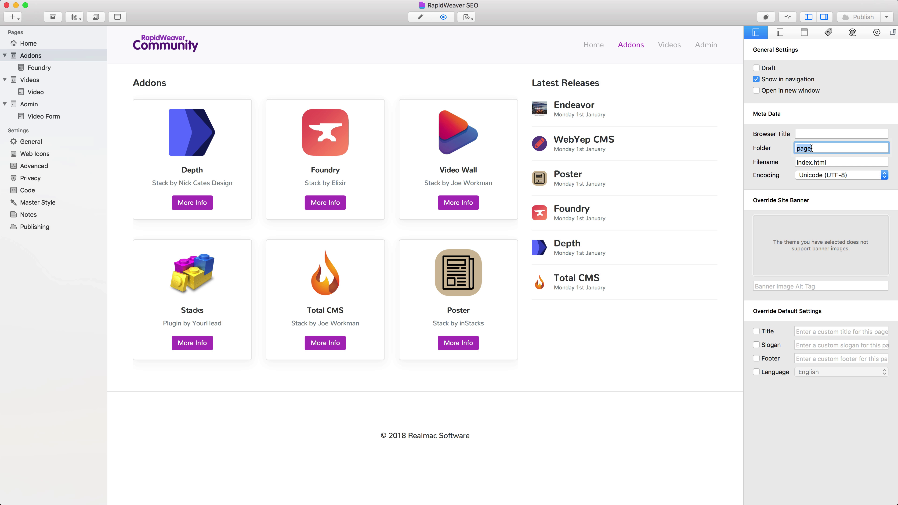
pyautogui.write('addons')
pyautogui.press('Tab')
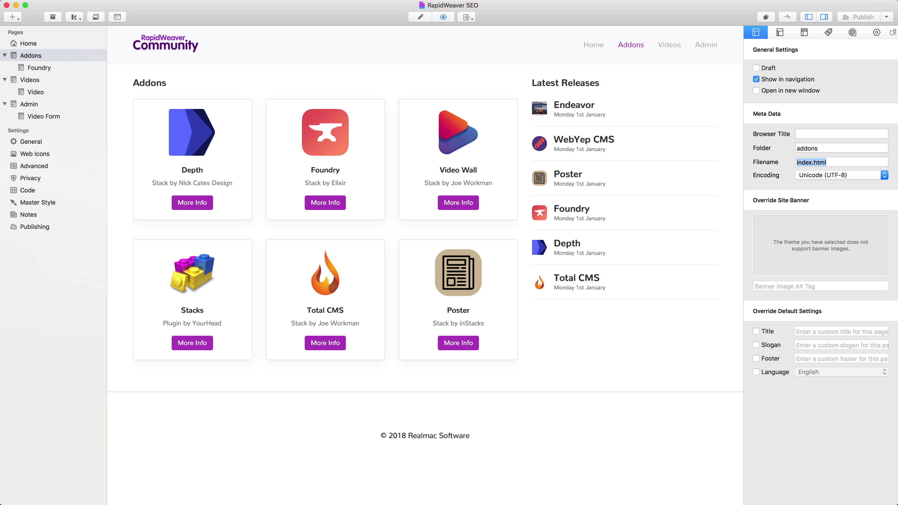
# Step: Switch to Safari, reload the Addons page through the site navigation, and check the folder name in its address
pyautogui.press('super+Tab')
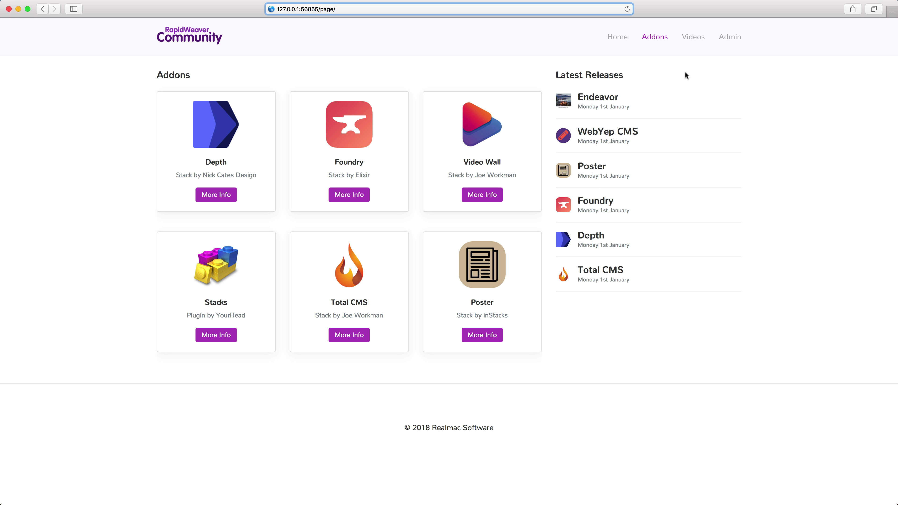
pyautogui.click(619, 38)
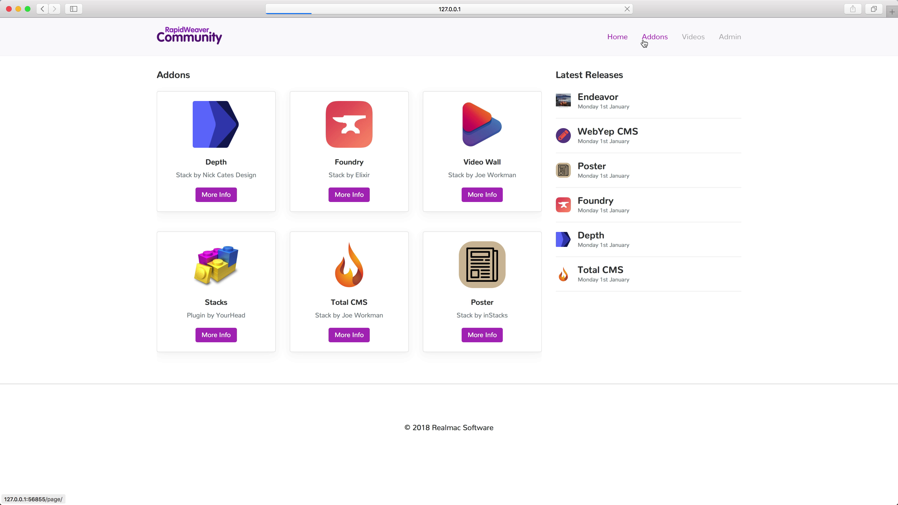
pyautogui.click(644, 39)
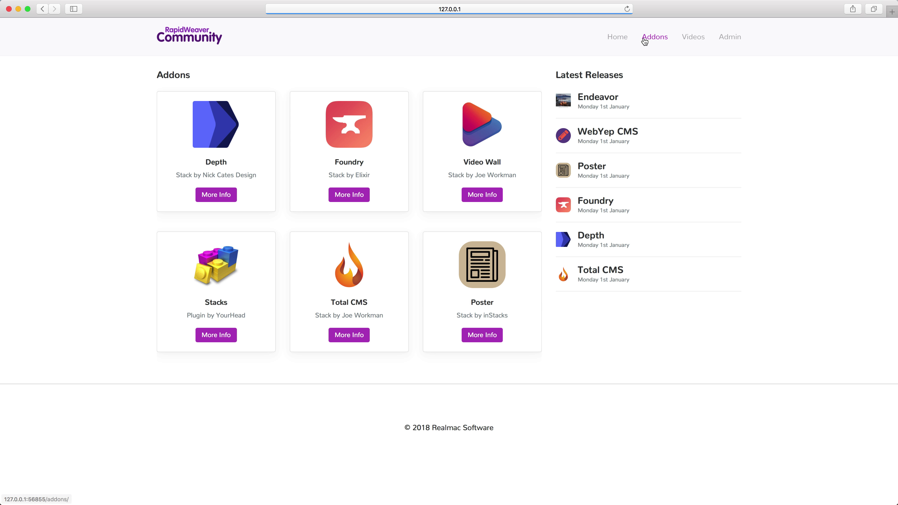
pyautogui.click(526, 9)
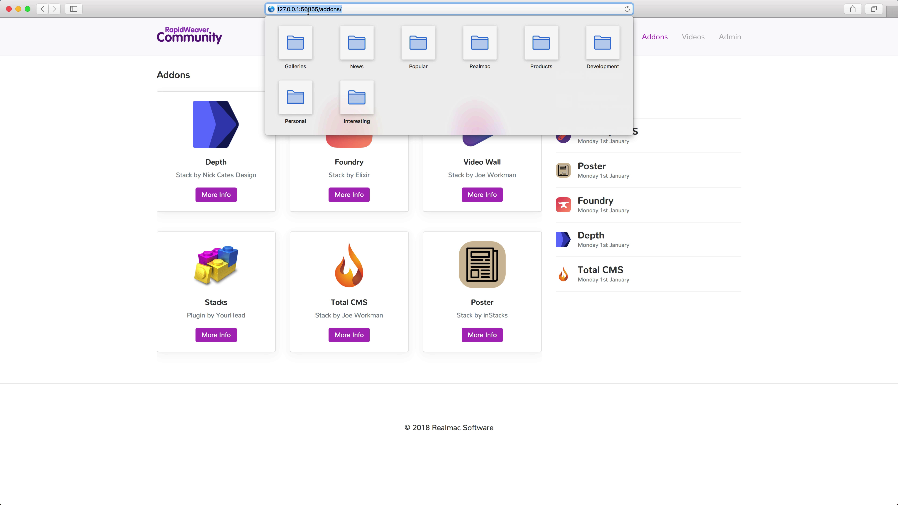
pyautogui.moveTo(320, 10); pyautogui.dragTo(356, 10)
pyautogui.click(219, 62)
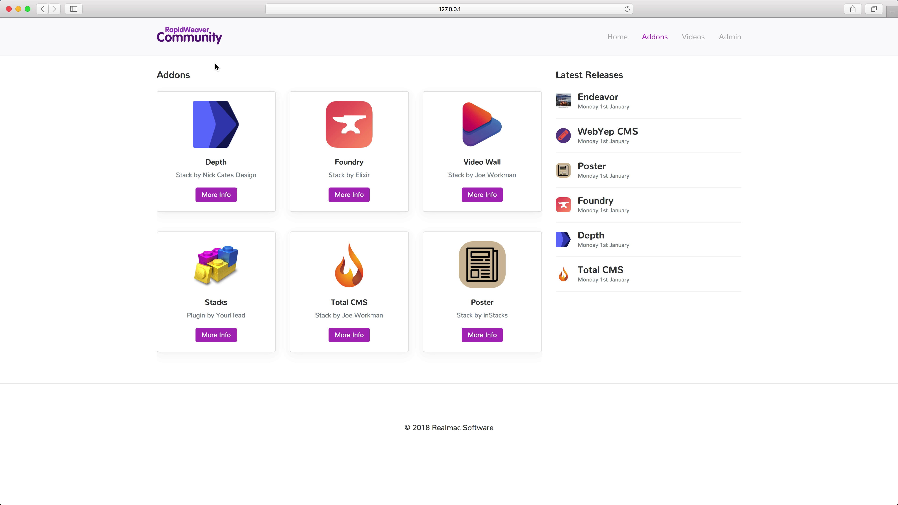
# Step: Try the prefix radpiweaver- in front of addons in the page address, and remove it again
pyautogui.click(297, 13)
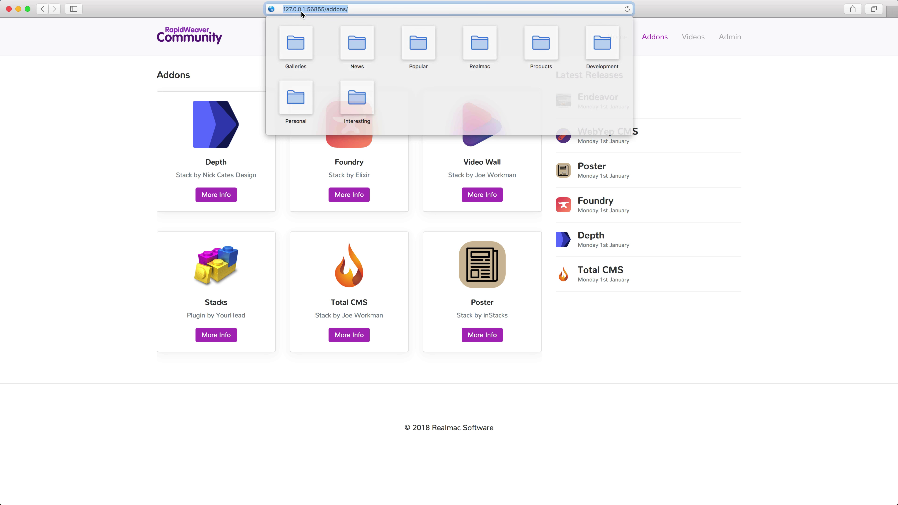
pyautogui.click(321, 13)
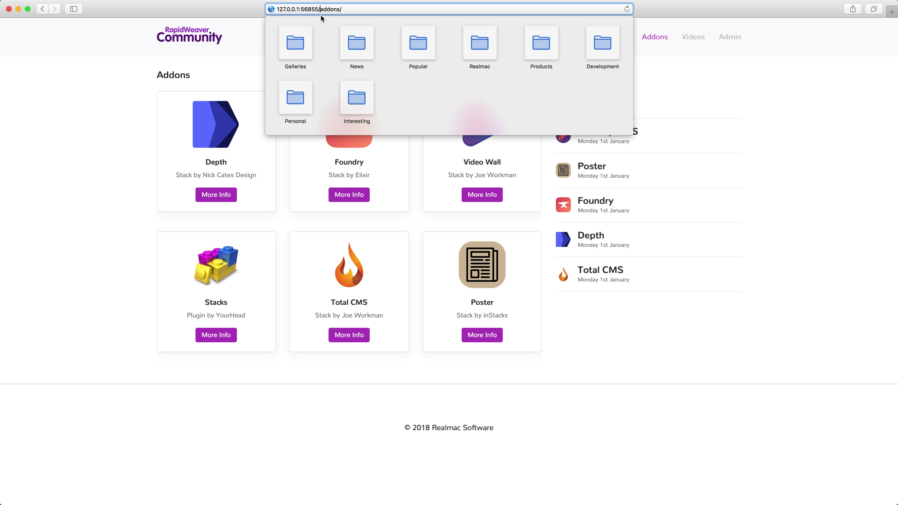
pyautogui.write('radpiweaver-')
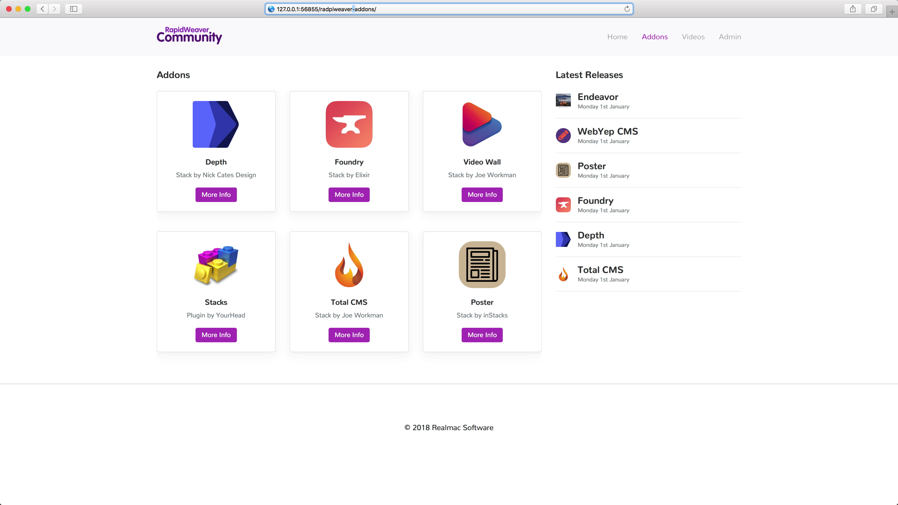
pyautogui.write('/')
pyautogui.moveTo(354, 8); pyautogui.dragTo(319, 9)
pyautogui.press('BackSpace')
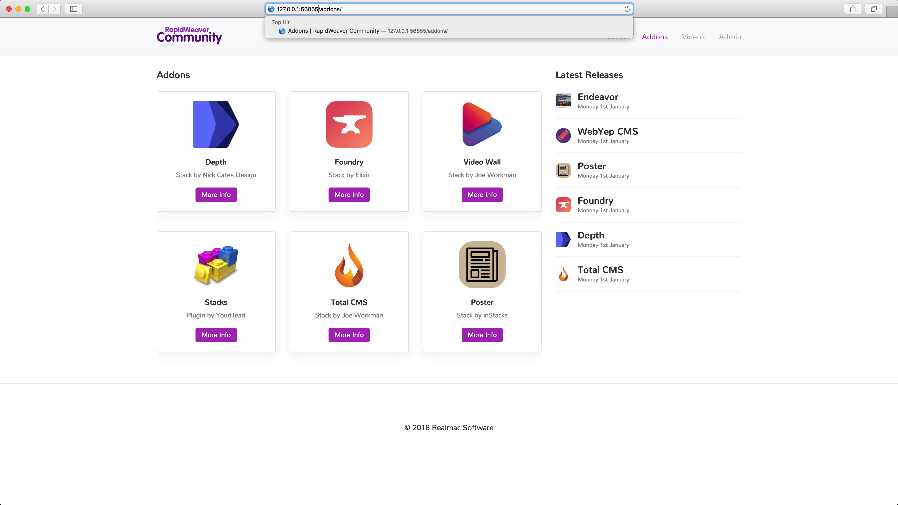
# Step: Replace the local host in the Addons address with rapidweavercommunity.com without loading it
pyautogui.press('shift+super+Left')
pyautogui.write('rapidweaver.c')
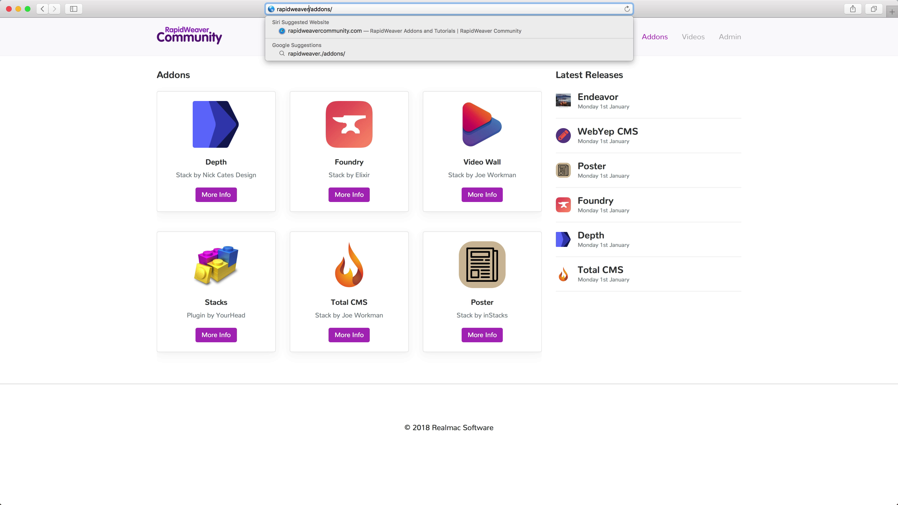
pyautogui.write('i')
pyautogui.press('BackSpace')
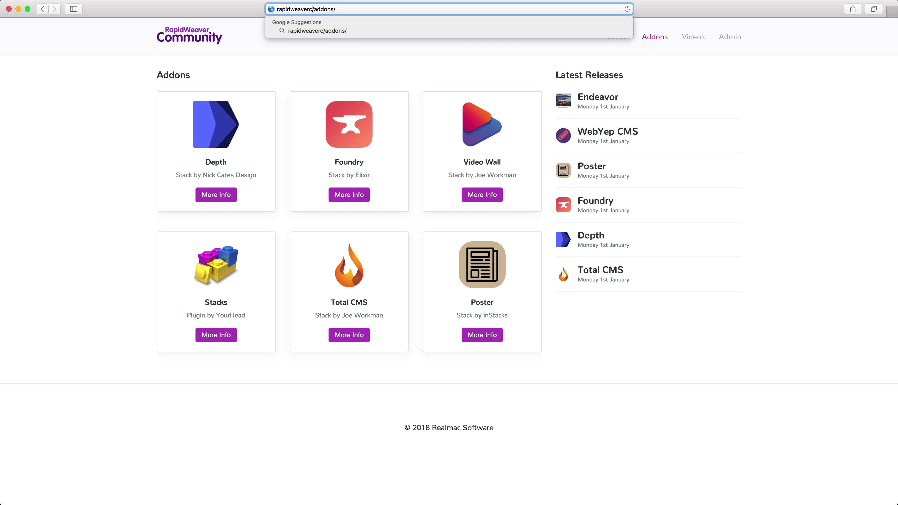
pyautogui.write('ommunity.com')
# Step: Examine the rapidweavercommunity.com address by highlighting its domain words and the addons folder
pyautogui.press('shift+super+Left')
pyautogui.press('Left')
pyautogui.hotkey('shift', 'Right')
pyautogui.hotkey('shift', 'Right')
pyautogui.hotkey('shift', 'Right')
pyautogui.hotkey('shift', 'Right')
pyautogui.hotkey('shift', 'Right')
pyautogui.hotkey('shift', 'Right')
pyautogui.hotkey('shift', 'Right')
pyautogui.hotkey('shift', 'Right')
pyautogui.hotkey('shift', 'Right')
pyautogui.hotkey('shift', 'Right')
pyautogui.hotkey('shift', 'Right')
pyautogui.press('Right')
pyautogui.hotkey('alt', 'Right')
pyautogui.hotkey('alt', 'Right')
pyautogui.press('Right')
pyautogui.hotkey('shift', 'alt', 'Right')
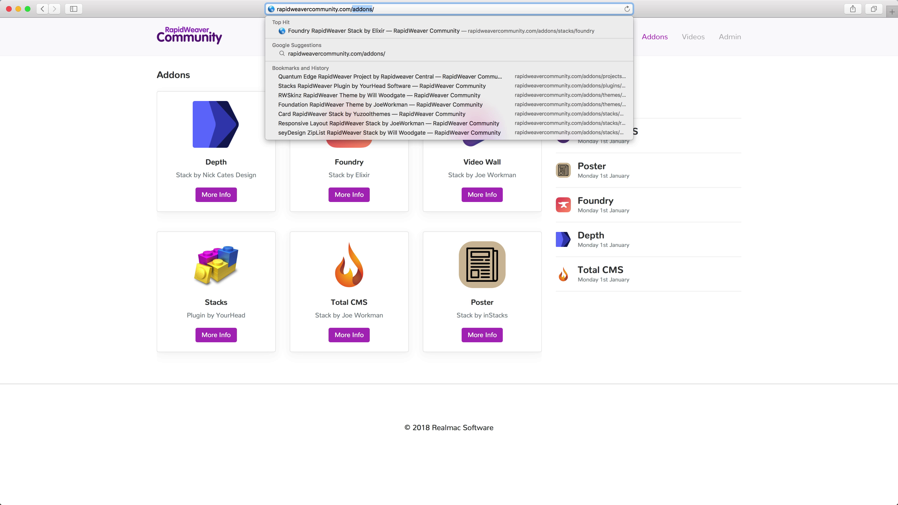
# Step: Discard the example domain from the address and return to the local Addons page
pyautogui.click(352, 9)
pyautogui.press('Return')
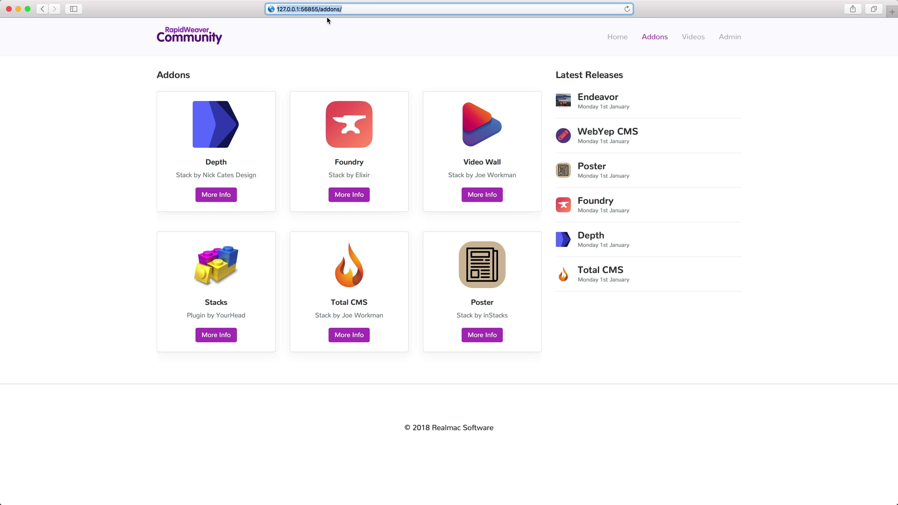
pyautogui.click(326, 9)
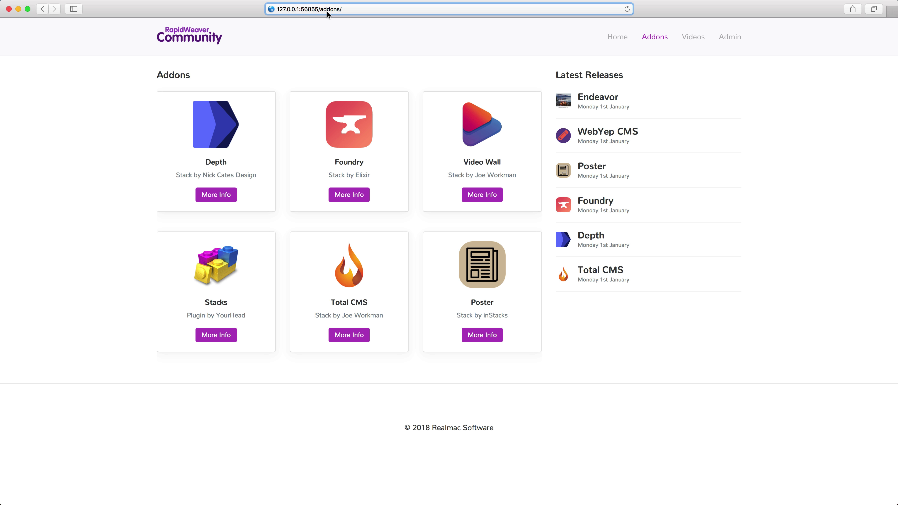
pyautogui.click(324, 43)
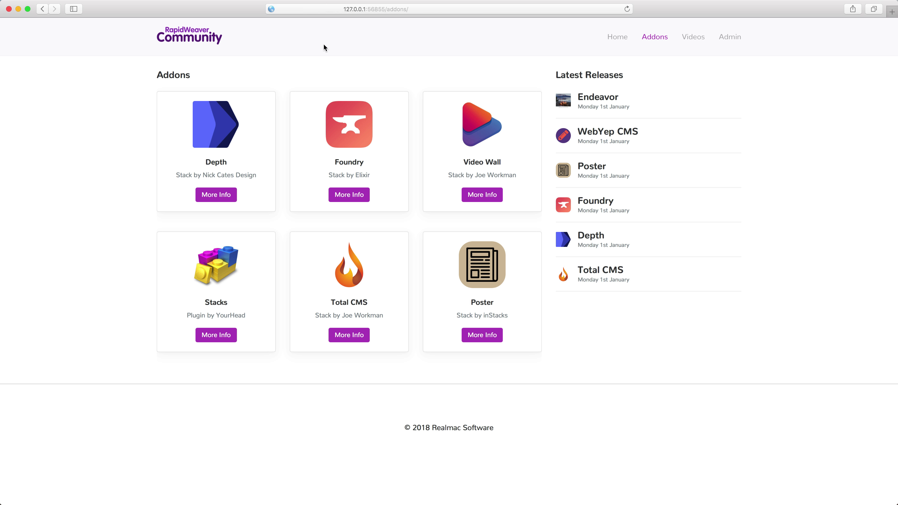
# Step: Open the Foundry addon's details page and inspect the addons and page-4 parts of its address
pyautogui.click(349, 198)
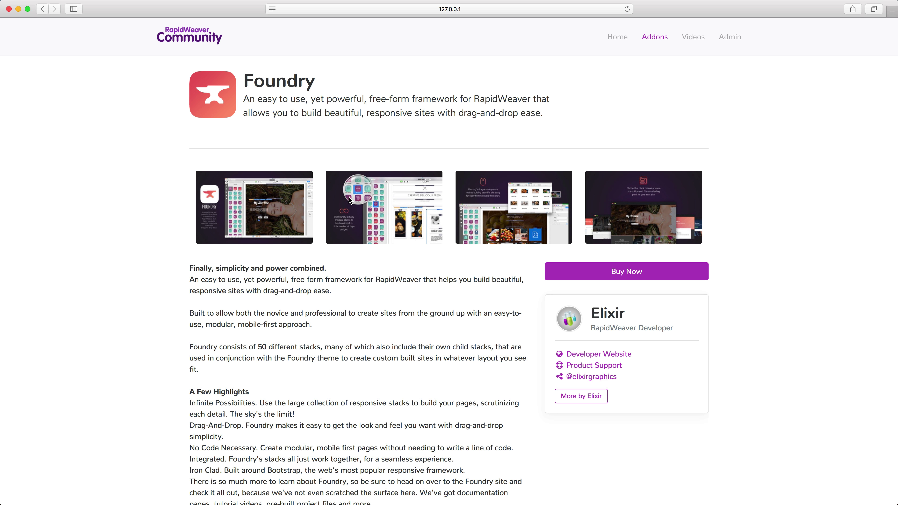
pyautogui.press('super+l')
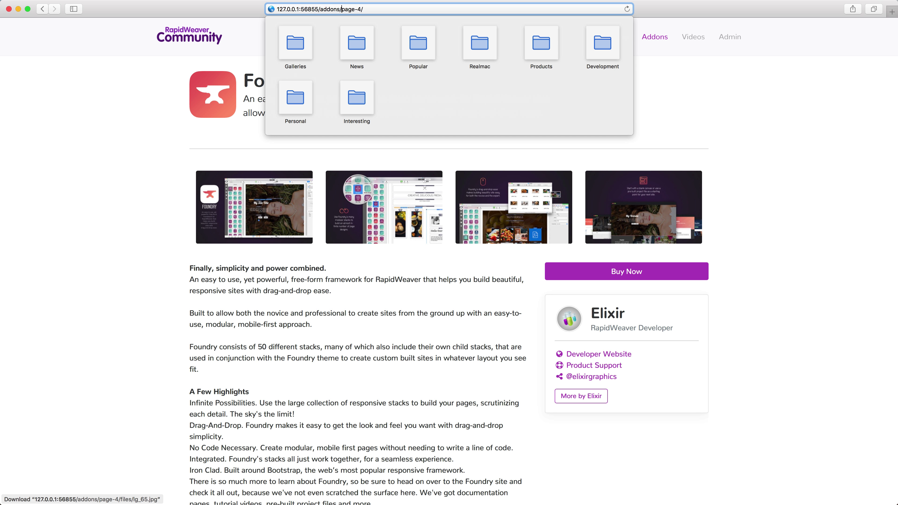
pyautogui.moveTo(340, 9); pyautogui.dragTo(319, 9)
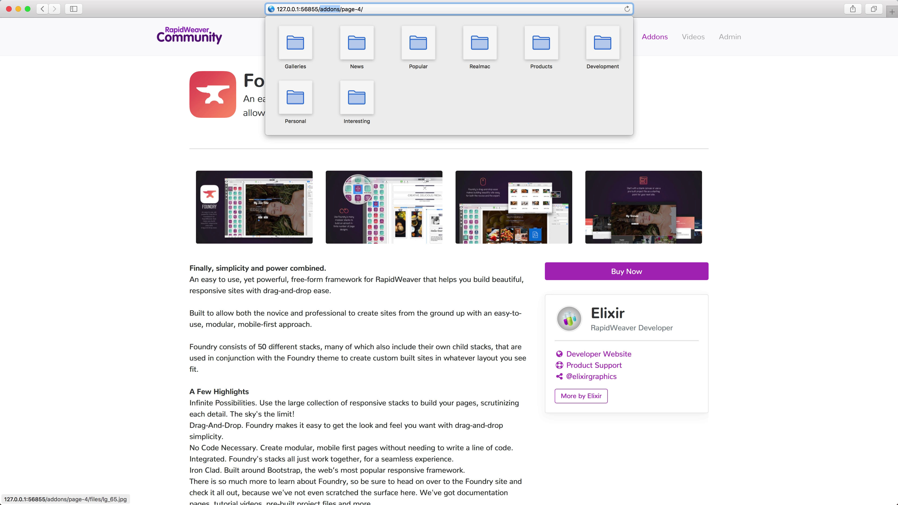
pyautogui.press('Right')
pyautogui.press('Right')
pyautogui.hotkey('shift', 'End')
# Step: Switch to RapidWeaver and set the Foundry page's folder to foundry
pyautogui.press('super+Tab')
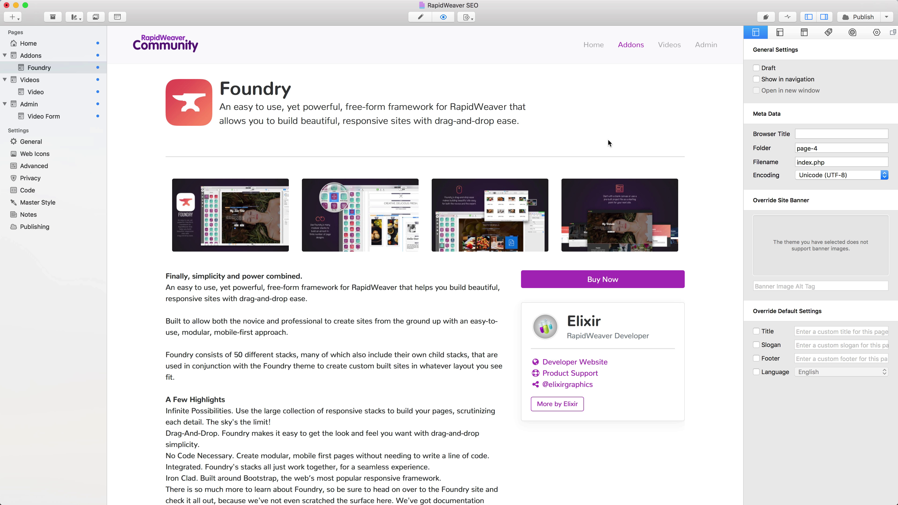
pyautogui.tripleClick(811, 147)
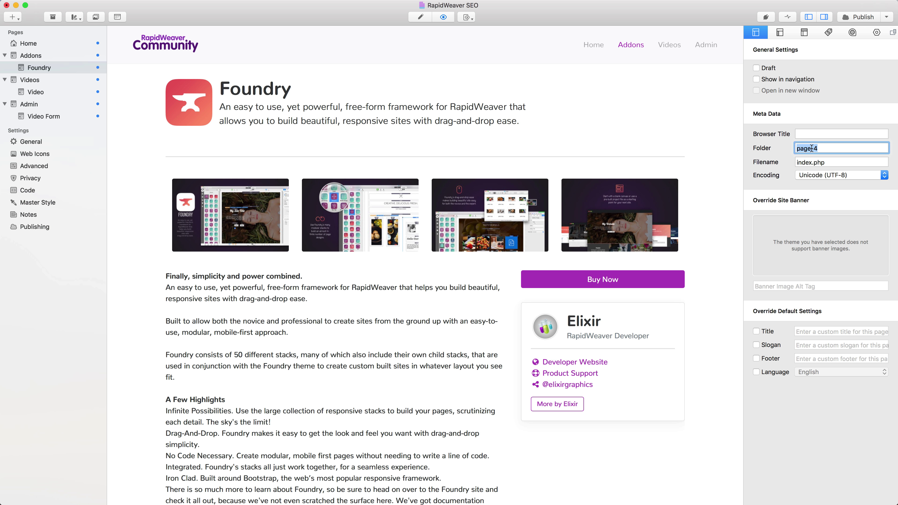
pyautogui.write('foundry')
pyautogui.press('Tab')
# Step: Switch to Safari, reopen the Foundry details from the Addons page, and show the full address
pyautogui.press('super+Tab')
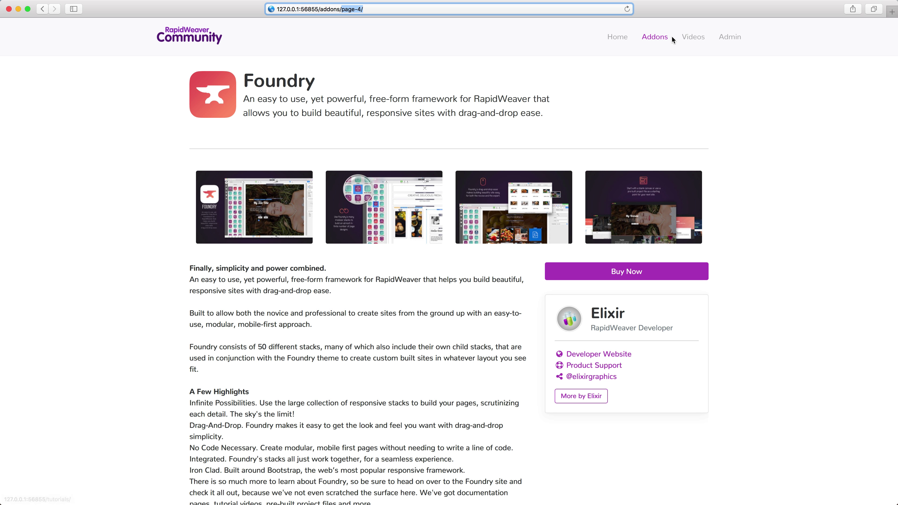
pyautogui.click(655, 35)
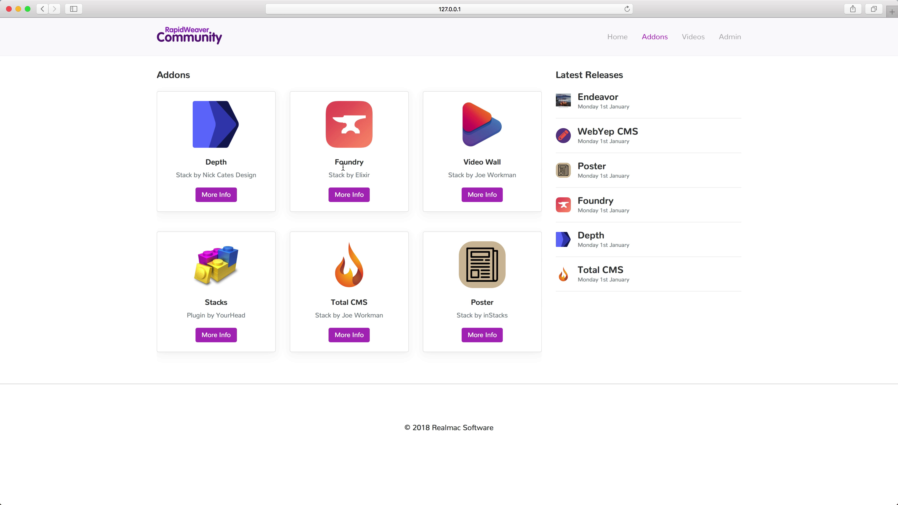
pyautogui.click(342, 195)
pyautogui.click(482, 10)
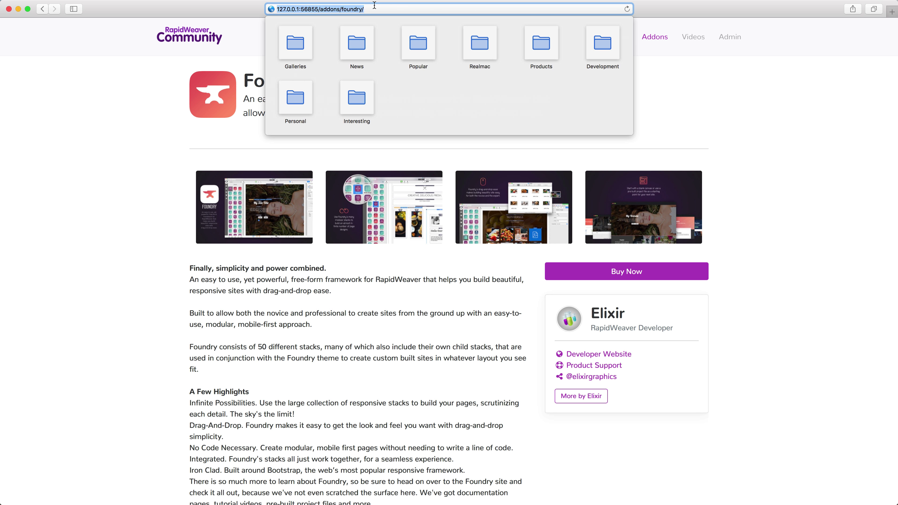
# Step: Examine the addons and foundry parts of the address and the Foundry heading on the page
pyautogui.moveTo(320, 9); pyautogui.dragTo(364, 10)
pyautogui.click(395, 10)
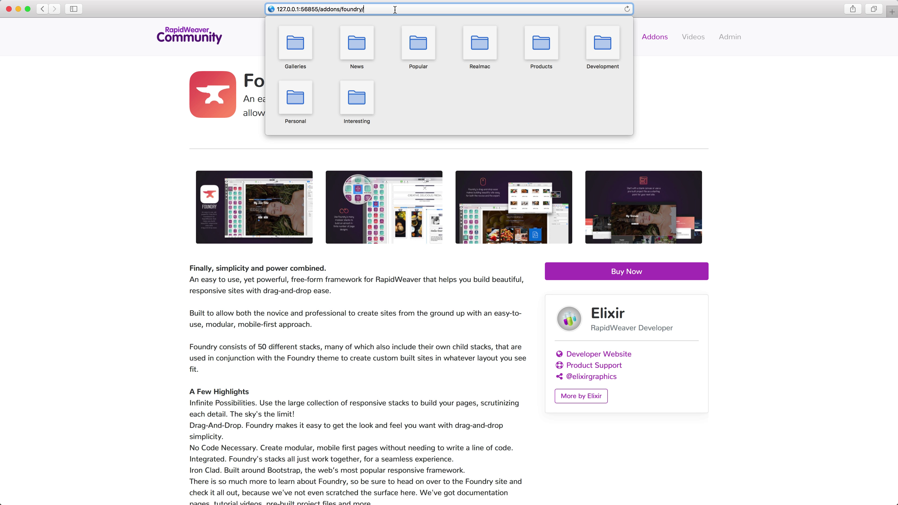
pyautogui.hotkey('shift', 'alt', 'Right')
pyautogui.hotkey('shift', 'alt', 'Right')
pyautogui.press('Right')
pyautogui.hotkey('shift', 'alt', 'Right')
pyautogui.press('Right')
pyautogui.hotkey('shift', 'alt', 'Right')
pyautogui.click(254, 95)
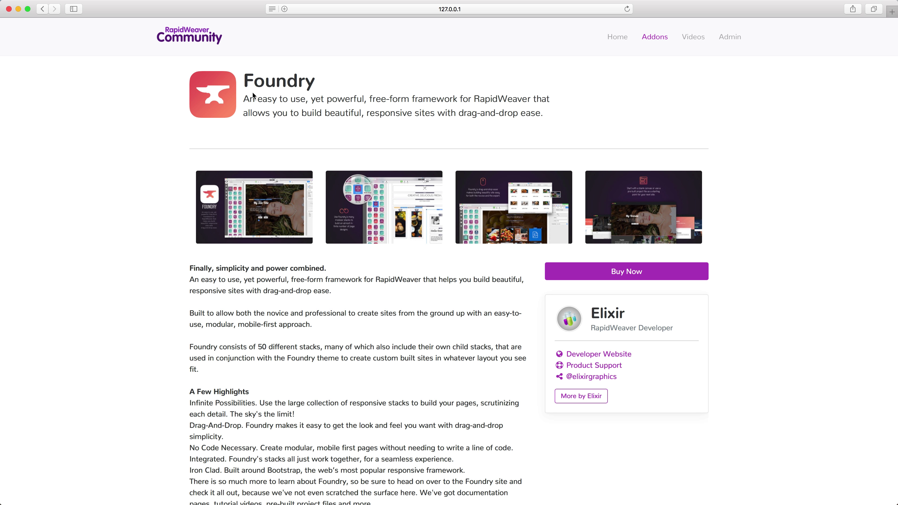
pyautogui.moveTo(256, 78); pyautogui.dragTo(322, 80)
pyautogui.click(324, 79)
# Step: Insert an example stacks/ folder between addons and foundry in the address, and highlight the folder names
pyautogui.press('super+l')
pyautogui.click(341, 9)
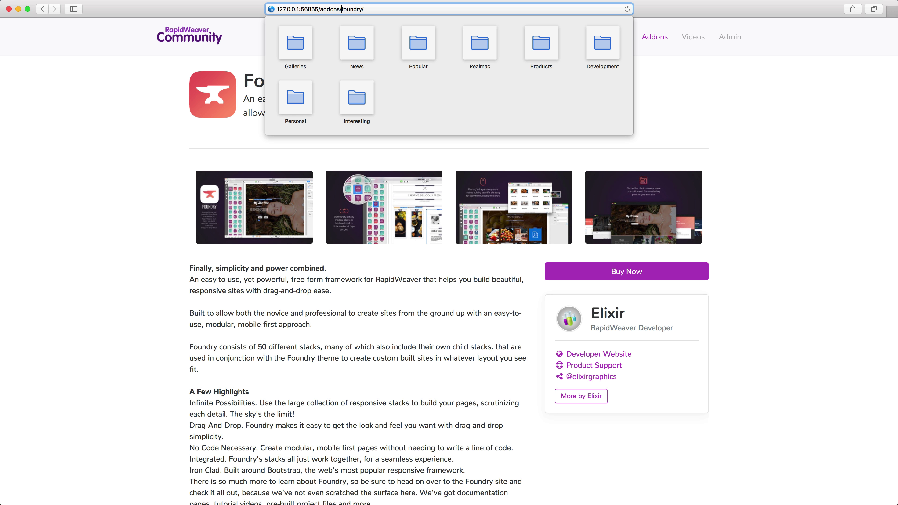
pyautogui.write('stacks/')
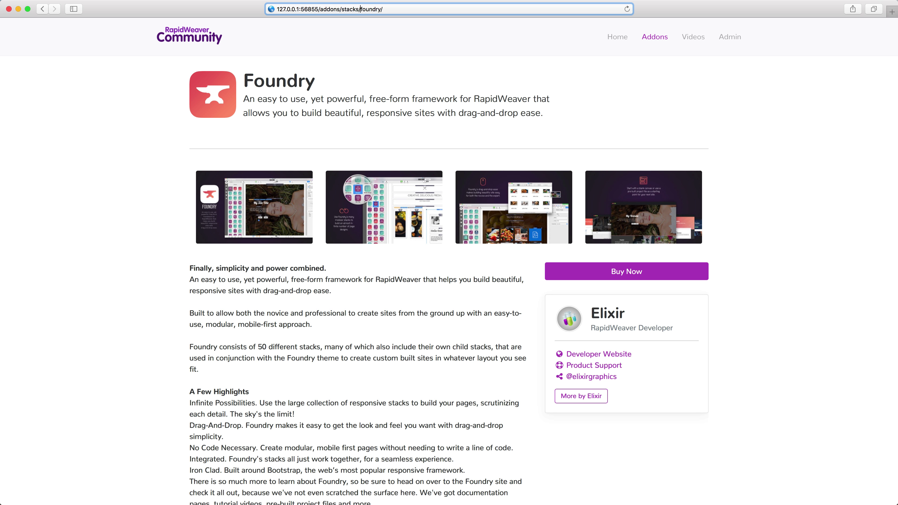
pyautogui.hotkey('shift', 'alt', 'Left')
pyautogui.doubleClick(376, 9)
pyautogui.doubleClick(350, 9)
# Step: Switch to RapidWeaver and set the Foundry page's folder to /addons/stacks/foundry
pyautogui.press('super+Tab')
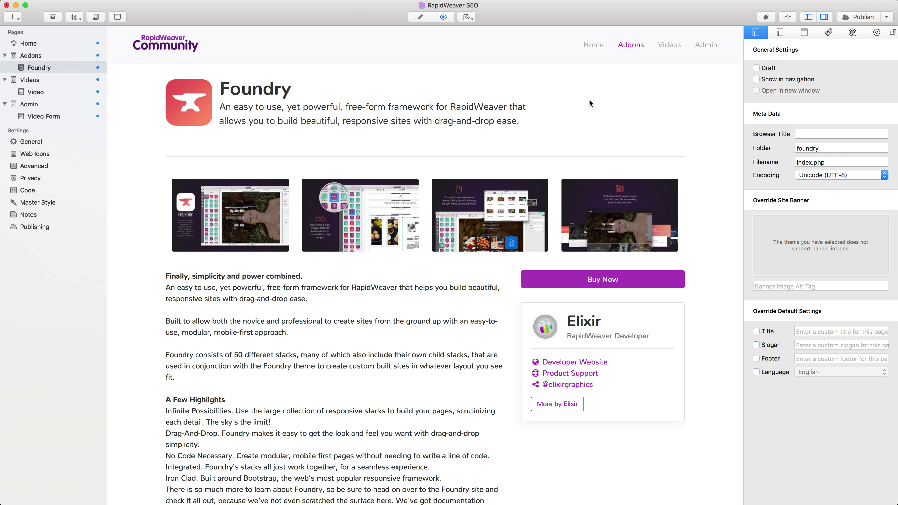
pyautogui.click(796, 148)
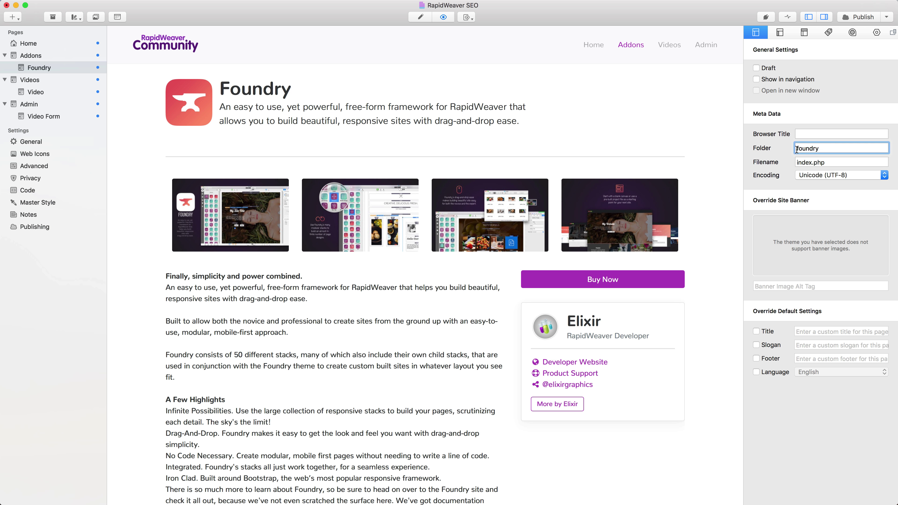
pyautogui.write('stacks/')
pyautogui.press('Return')
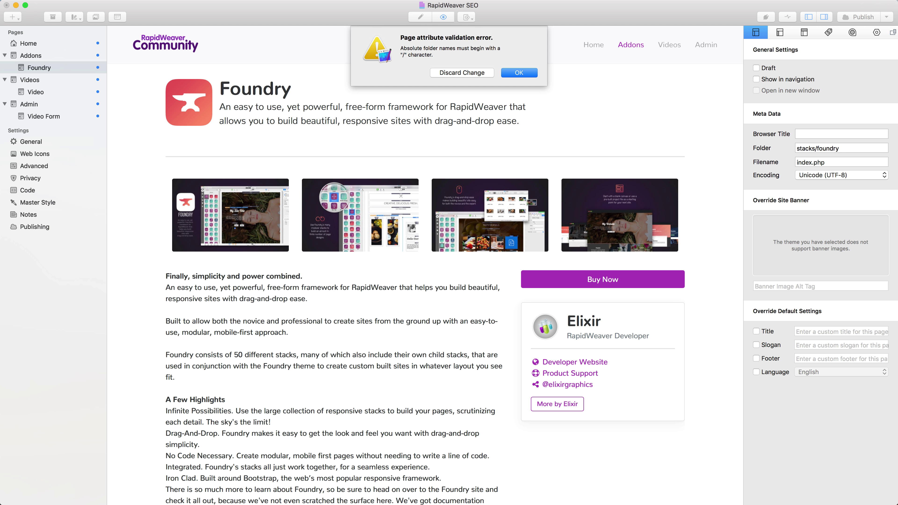
pyautogui.click(510, 76)
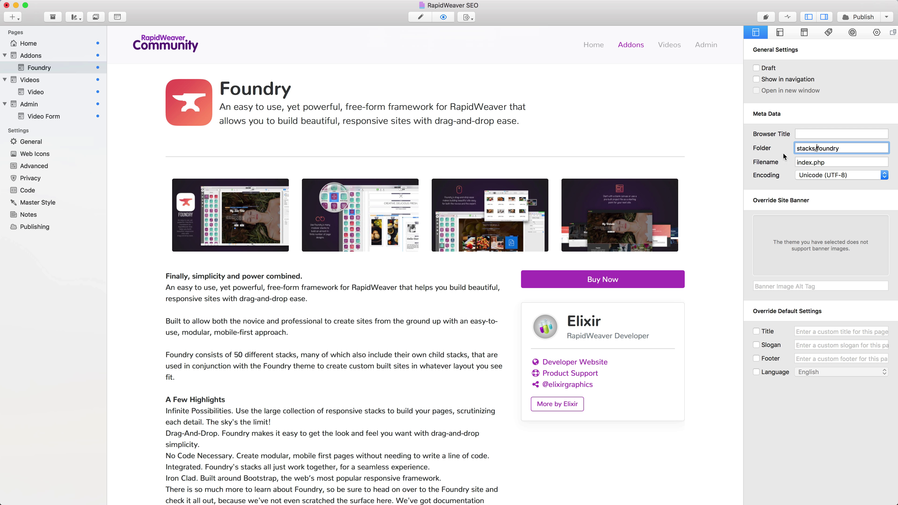
pyautogui.click(797, 148)
pyautogui.write('/addons/')
pyautogui.press('Tab')
pyautogui.press('Tab')
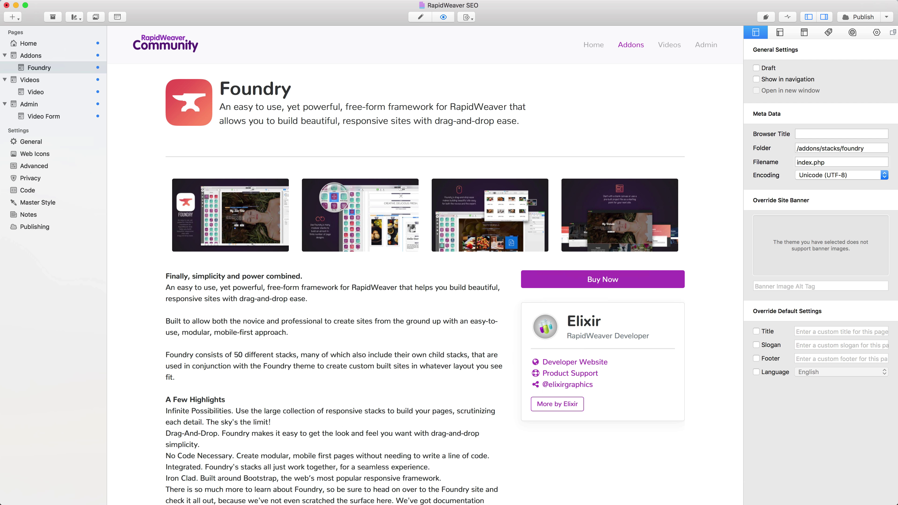
# Step: Preview the site in Safari, reopen the Foundry details from the Addons page, and show the full address
pyautogui.press('super+alt+p')
pyautogui.click(661, 38)
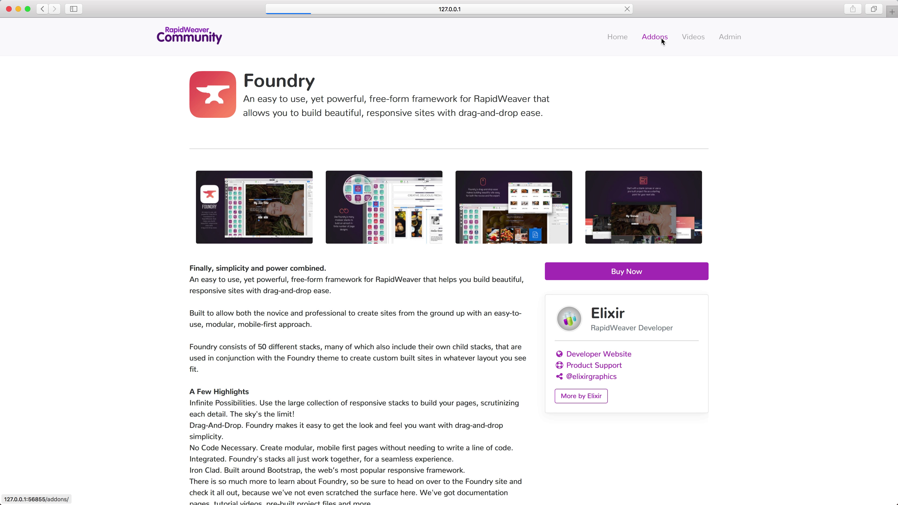
pyautogui.click(350, 194)
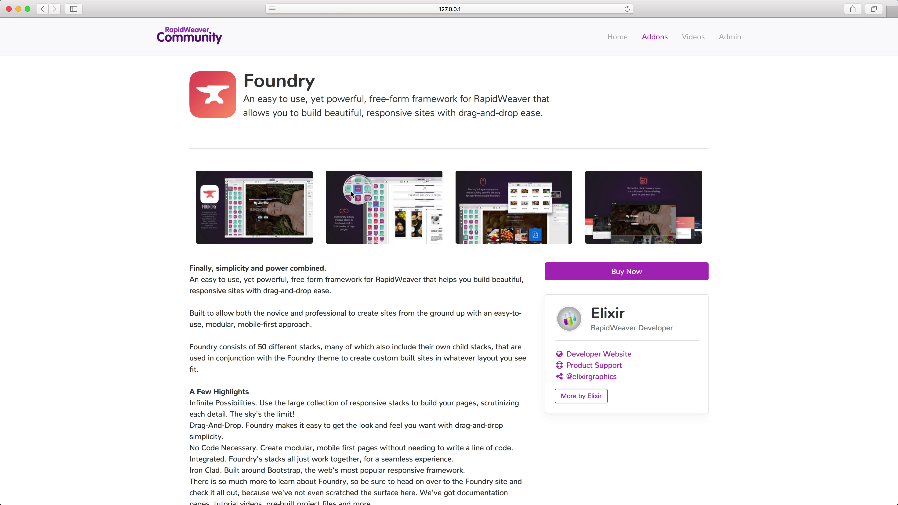
pyautogui.click(458, 9)
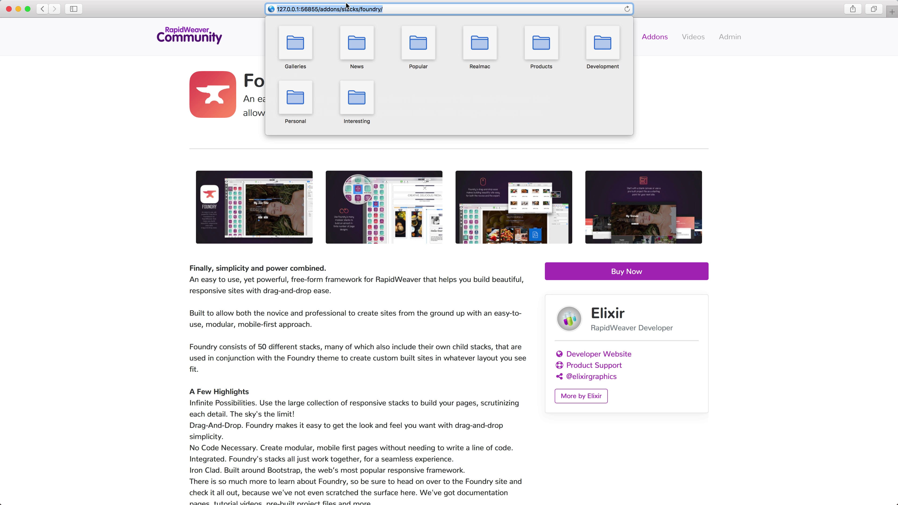
# Step: Remove foundry/ from the address and load the addons/stacks/ folder
pyautogui.moveTo(320, 9); pyautogui.dragTo(387, 25)
pyautogui.click(394, 11)
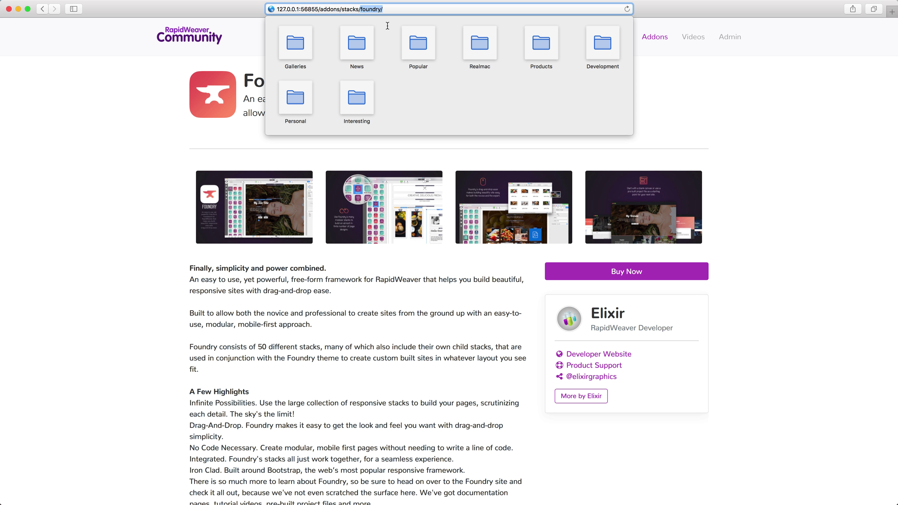
pyautogui.press('BackSpace')
pyautogui.press('Return')
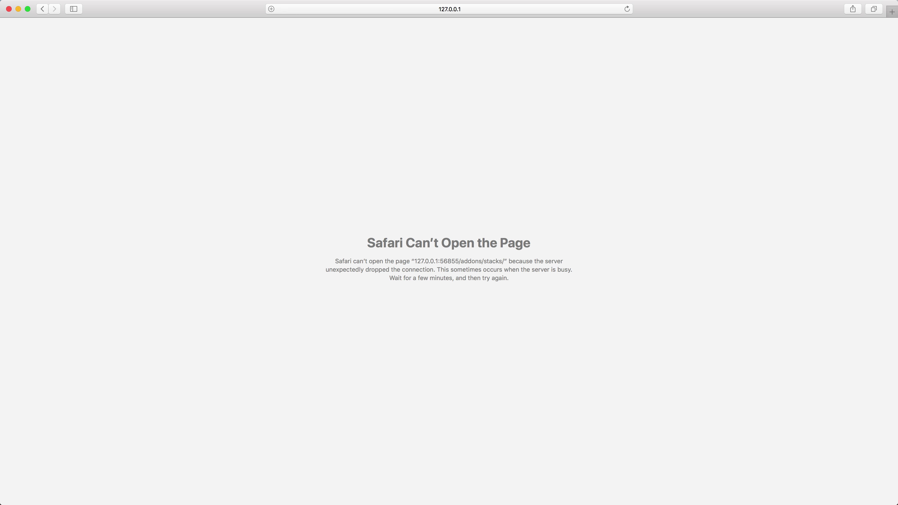
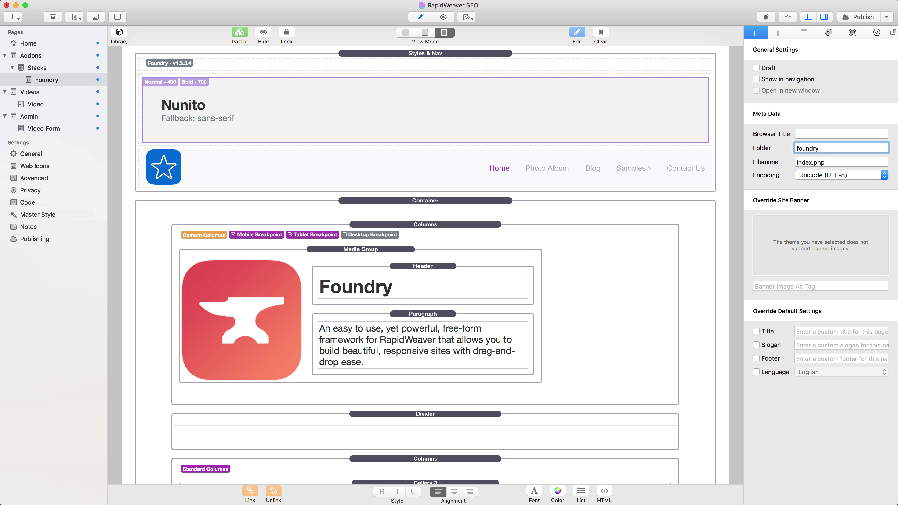
# Step: Commit foundry as the Foundry page's folder and add the Styles & Nav partial to the Stacks page
pyautogui.press('Tab')
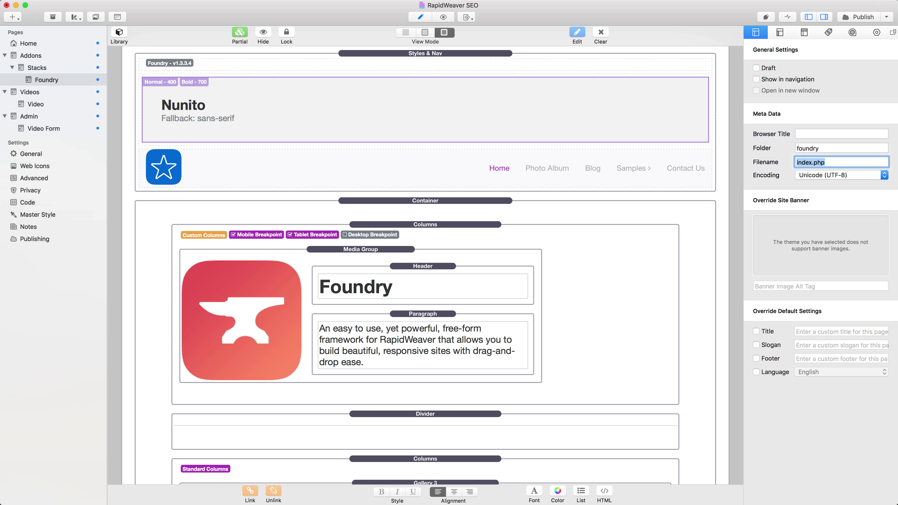
pyautogui.click(32, 68)
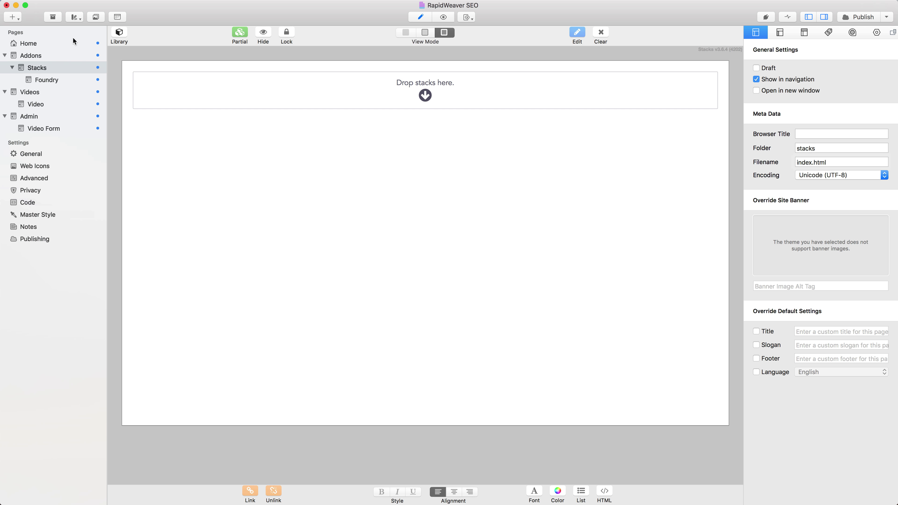
pyautogui.click(113, 31)
pyautogui.click(112, 73)
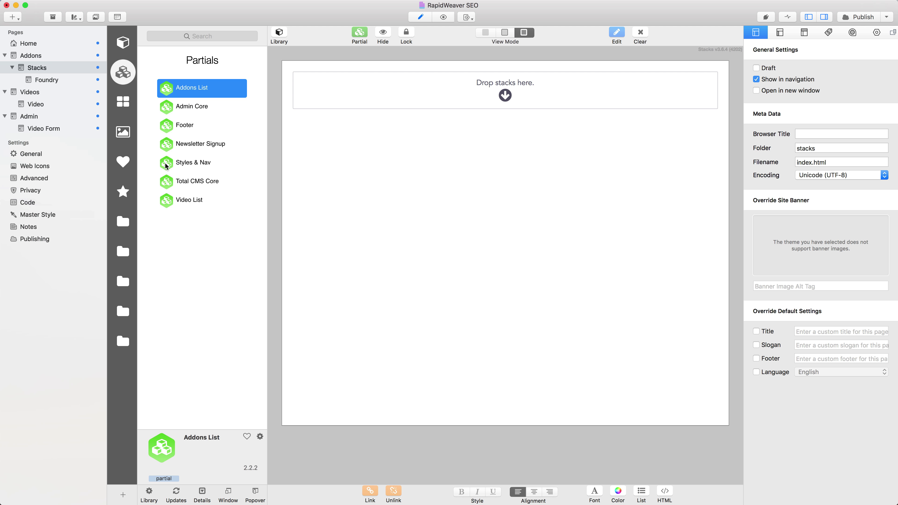
pyautogui.moveTo(165, 163); pyautogui.dragTo(378, 88)
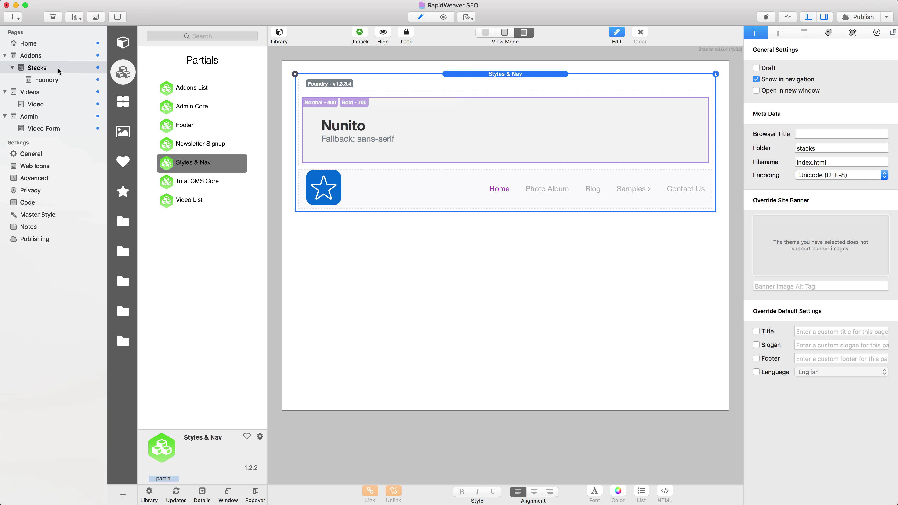
# Step: Preview the Stacks page in Safari, and load the addons/stacks/foundry/ address
pyautogui.press('super+alt+p')
pyautogui.press('super+r')
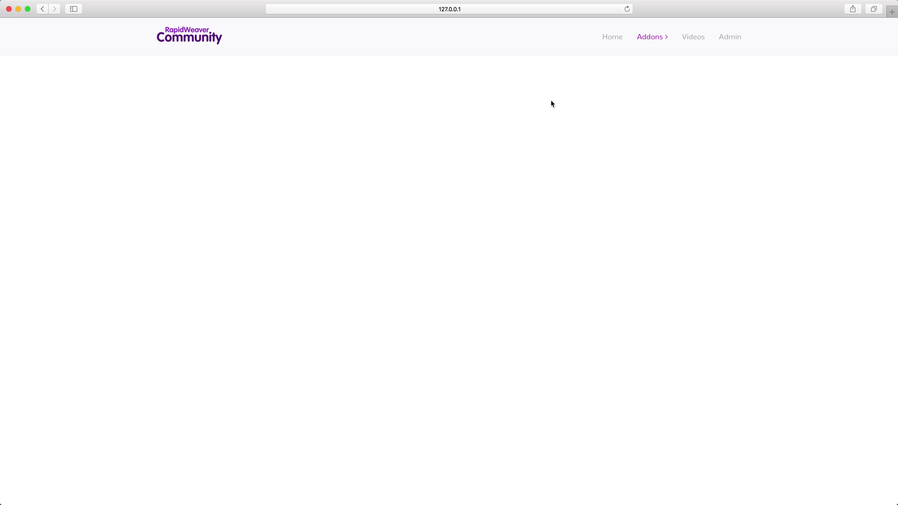
pyautogui.press('super+l')
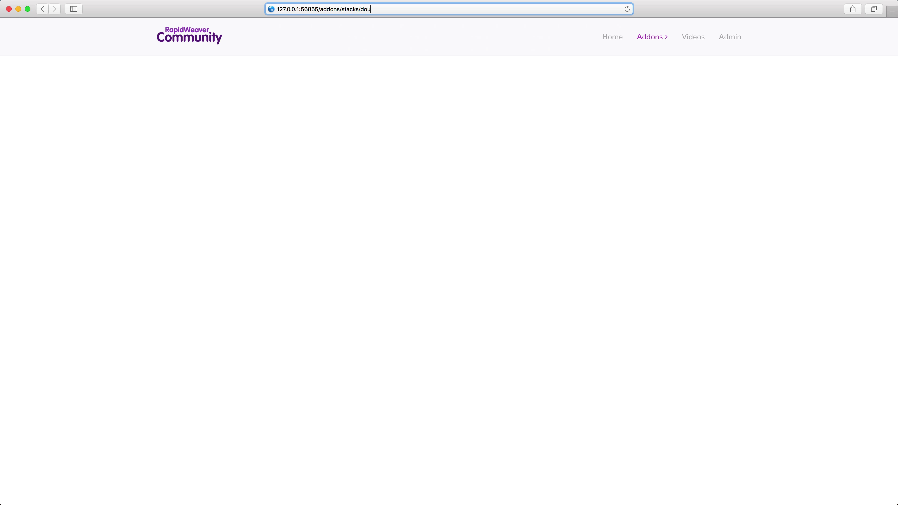
pyautogui.write('f')
pyautogui.press('Return')
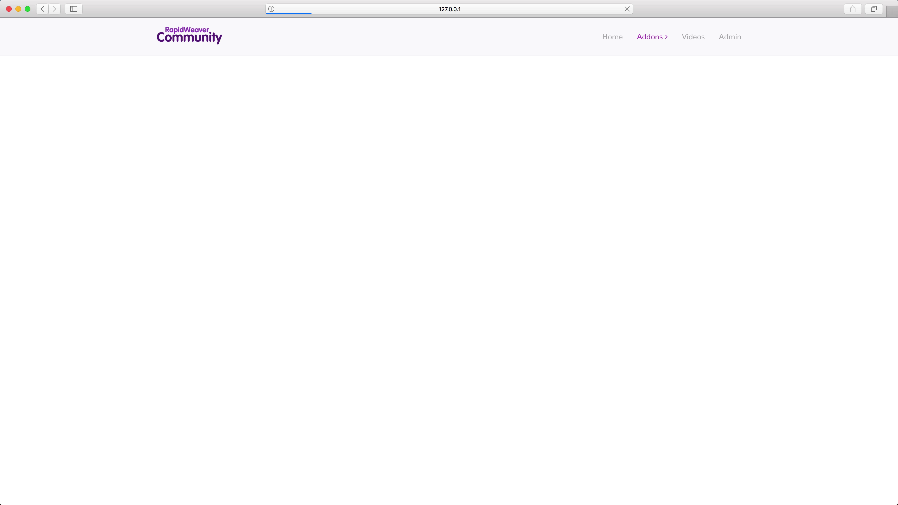
# Step: Shorten the address to the addons/ folder and load that page
pyautogui.moveTo(265, 80); pyautogui.dragTo(334, 96)
pyautogui.click(409, 8)
pyautogui.click(372, 9)
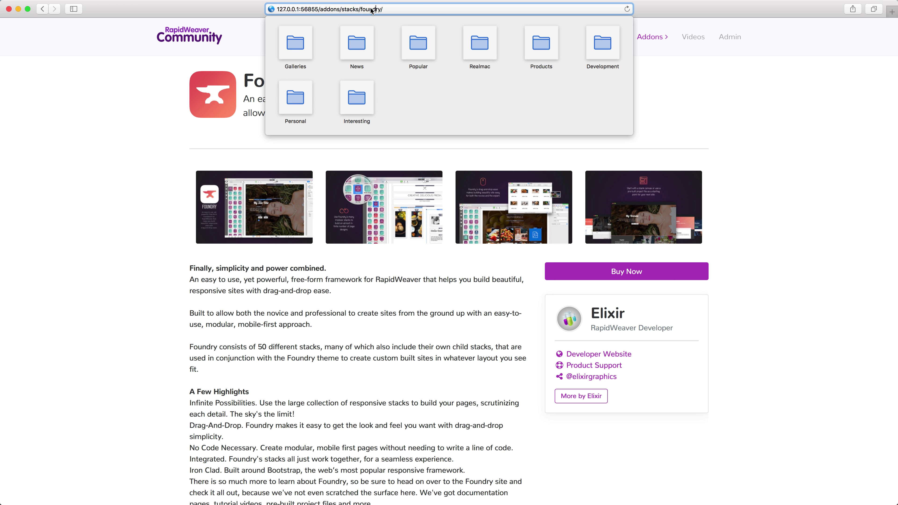
pyautogui.moveTo(340, 8); pyautogui.dragTo(356, 53)
pyautogui.press('BackSpace')
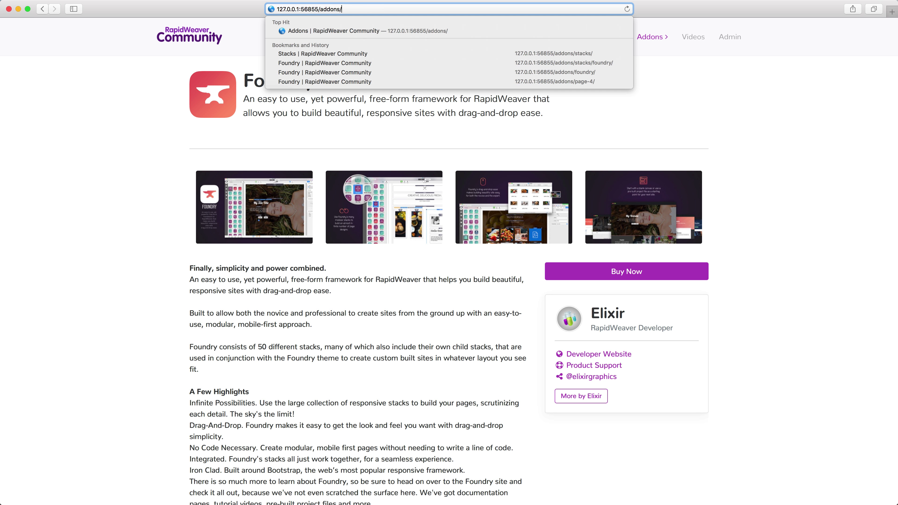
pyautogui.press('Return')
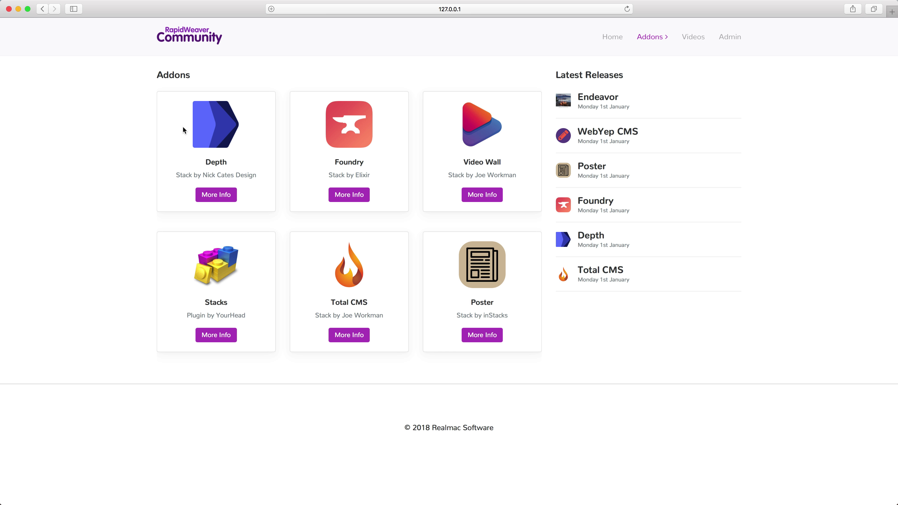
# Step: Append stacks/ to the addons/ address and load the Stacks page
pyautogui.click(420, 10)
pyautogui.click(420, 9)
pyautogui.write('stacks/')
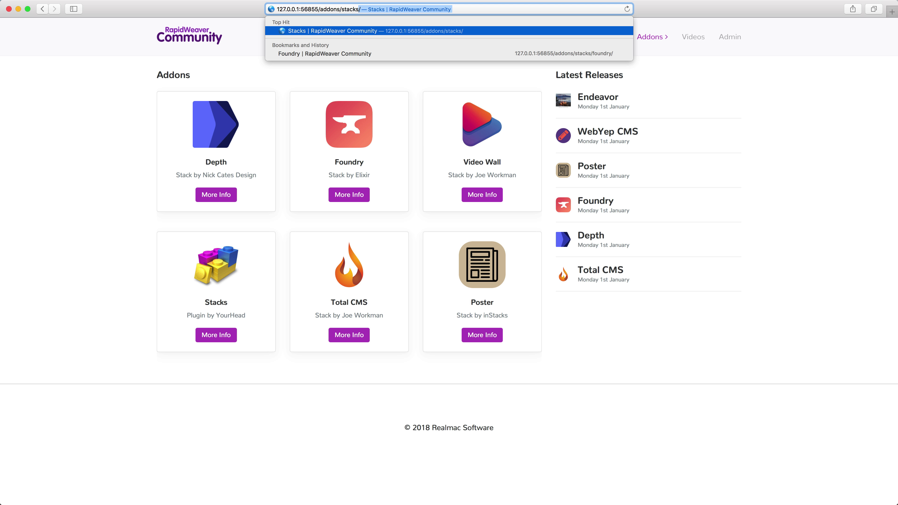
pyautogui.press('Return')
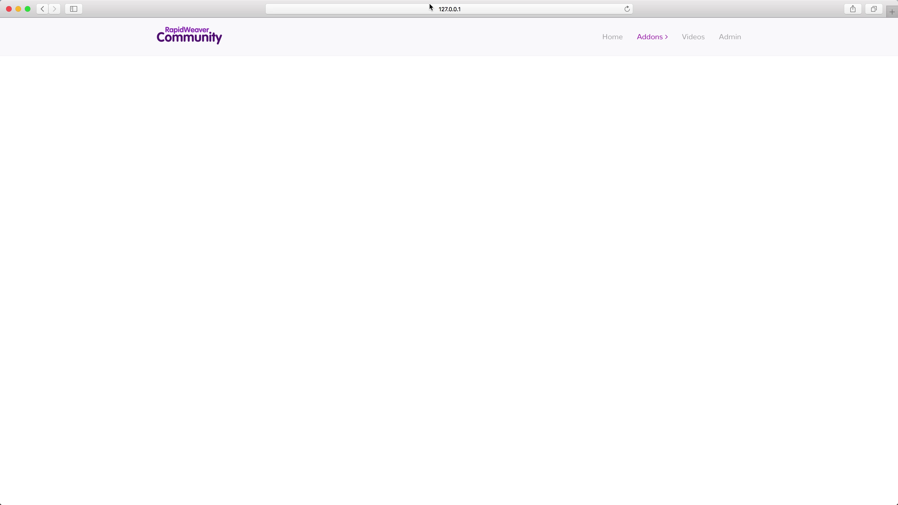
# Step: Extend the addons/stacks/ address with foundry/ and load the Foundry page
pyautogui.click(444, 9)
pyautogui.click(445, 10)
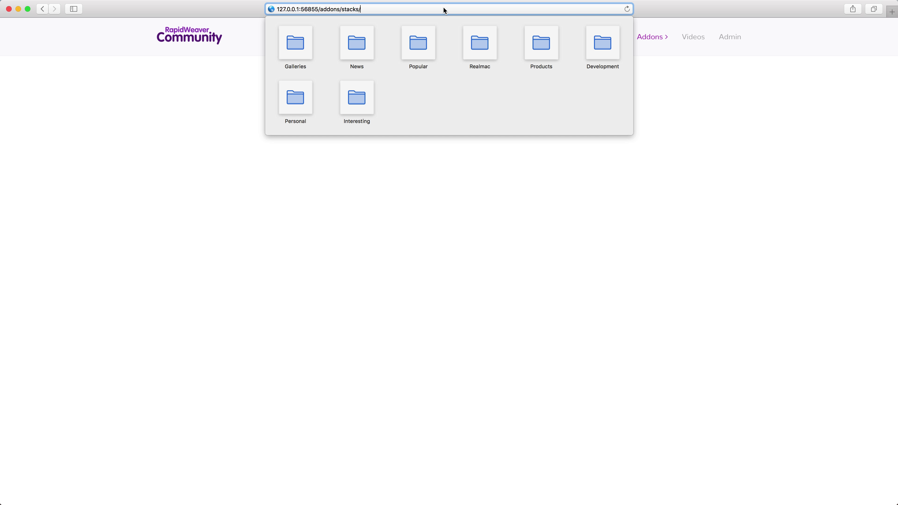
pyautogui.write('found')
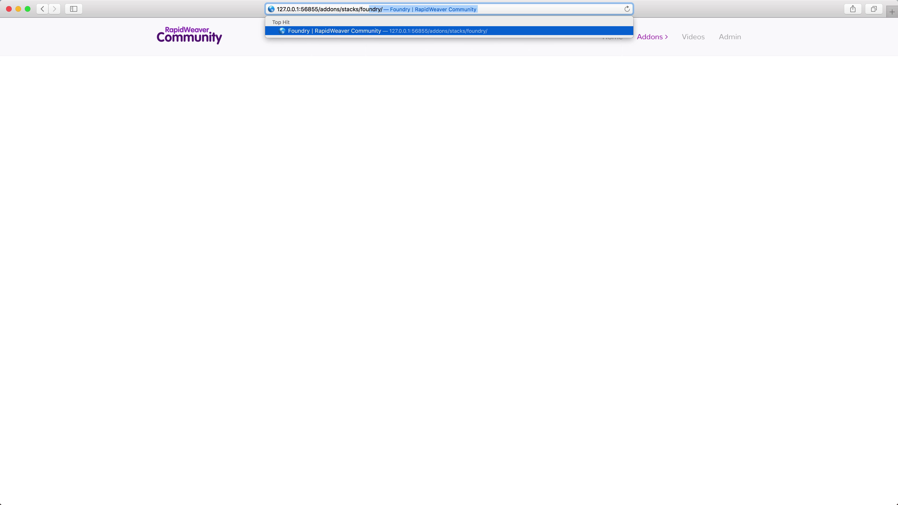
pyautogui.press('BackSpace')
pyautogui.press('BackSpace')
pyautogui.press('Return')
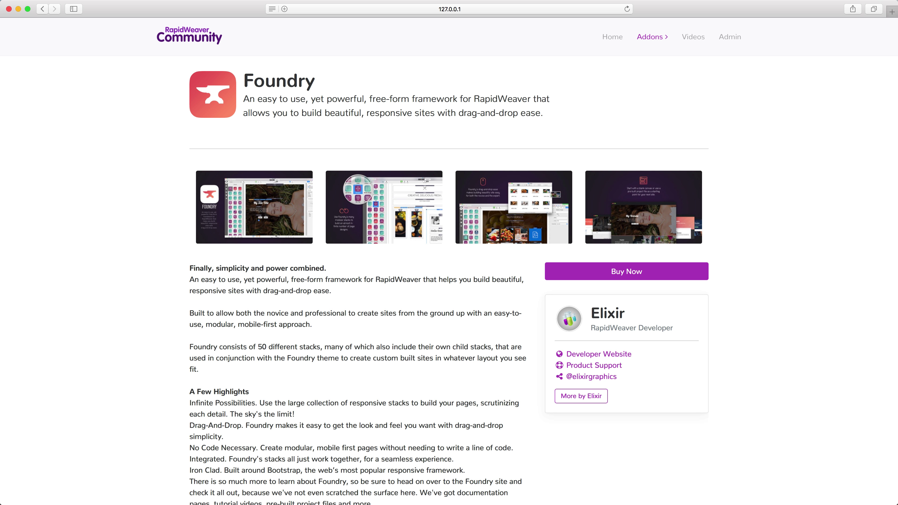
# Step: Show the Foundry page's full address and highlight its addons/stacks/foundry/ part
pyautogui.click(435, 10)
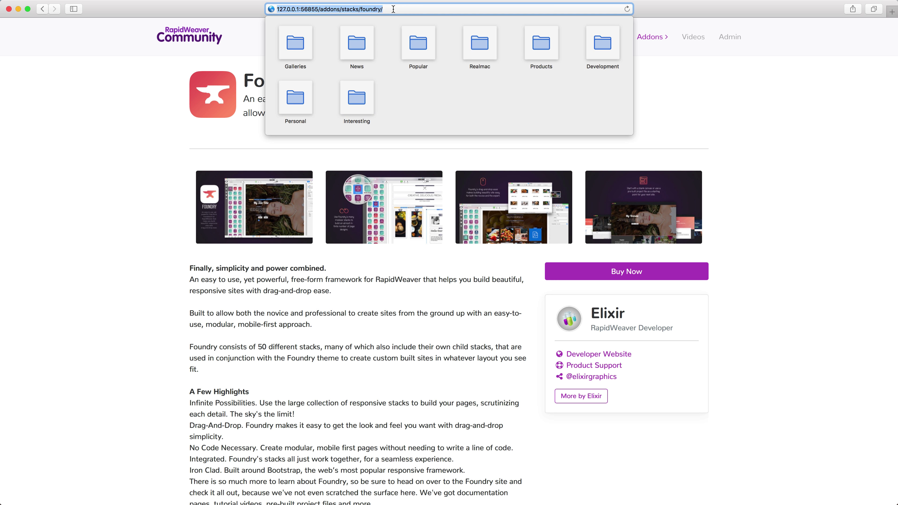
pyautogui.click(385, 9)
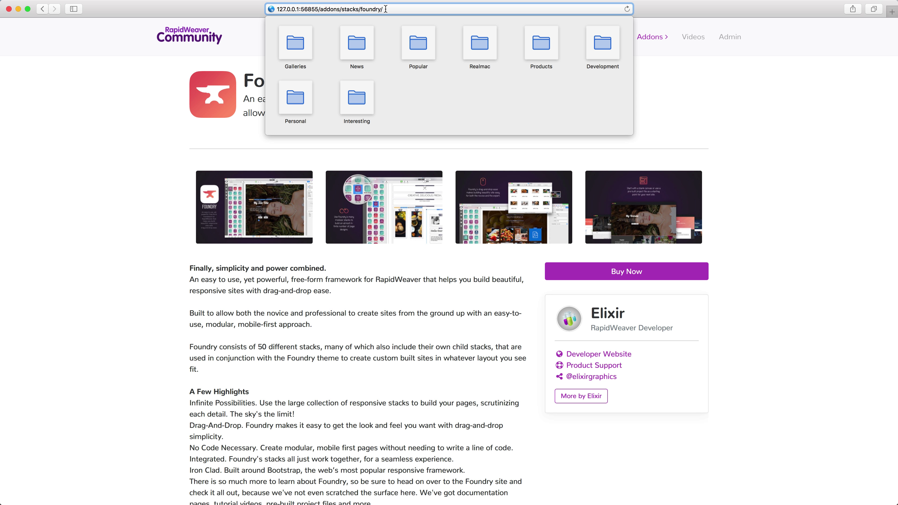
pyautogui.hotkey('shift', 'Left')
pyautogui.hotkey('shift', 'Left')
pyautogui.hotkey('shift', 'Left')
pyautogui.hotkey('shift', 'Left')
pyautogui.hotkey('shift', 'Left')
pyautogui.hotkey('shift', 'Left')
pyautogui.hotkey('shift', 'Left')
pyautogui.hotkey('shift', 'Left')
pyautogui.hotkey('shift', 'Left')
pyautogui.hotkey('shift', 'Left')
pyautogui.hotkey('shift', 'Left')
pyautogui.hotkey('shift', 'Left')
pyautogui.hotkey('shift', 'Left')
pyautogui.hotkey('shift', 'Left')
pyautogui.hotkey('shift', 'Left')
pyautogui.hotkey('shift', 'Left')
pyautogui.hotkey('shift', 'Left')
pyautogui.hotkey('shift', 'Left')
pyautogui.hotkey('shift', 'Left')
pyautogui.hotkey('shift', 'Left')
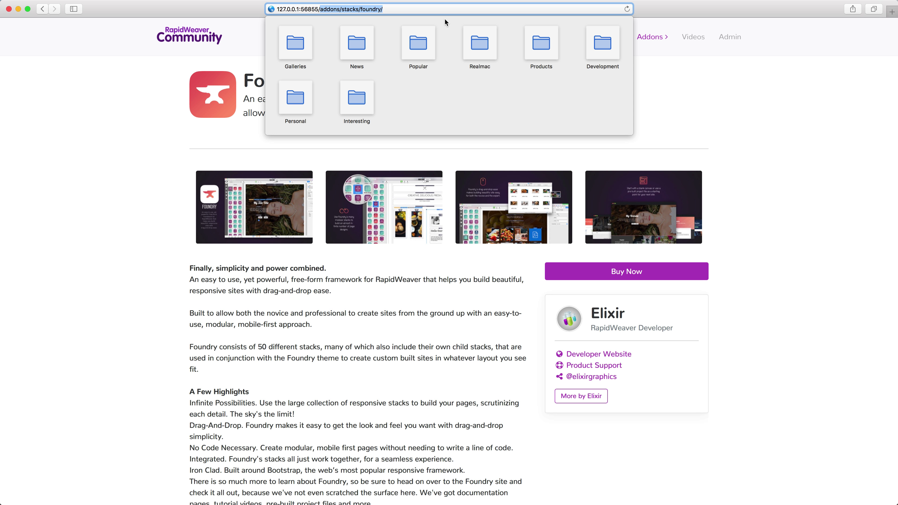
# Step: Open the Videos page from the site navigation and highlight the tutorials/ folder in its full address
pyautogui.click(697, 72)
pyautogui.click(691, 38)
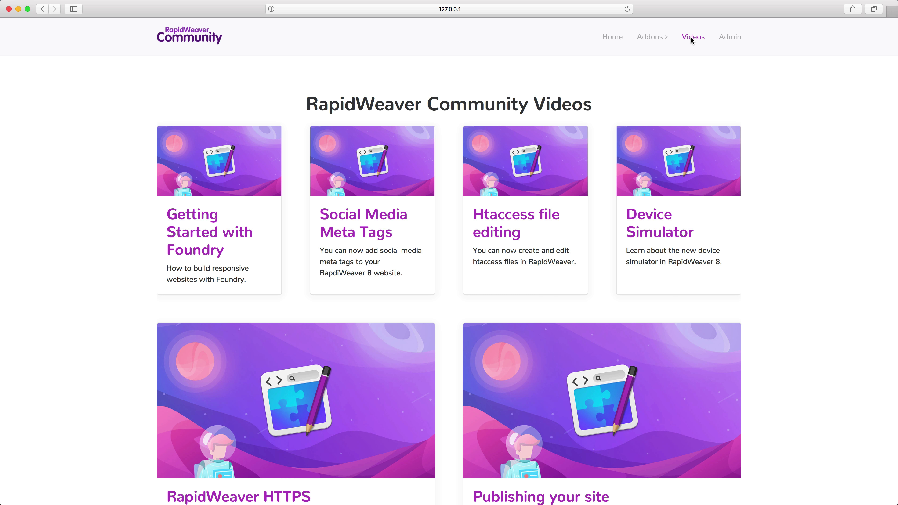
pyautogui.click(568, 10)
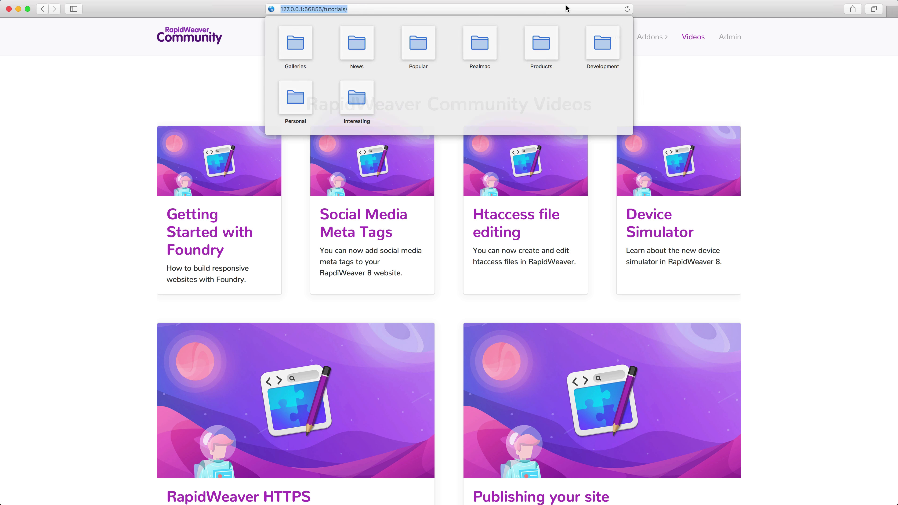
pyautogui.click(322, 9)
pyautogui.moveTo(318, 9); pyautogui.dragTo(362, 14)
pyautogui.click(358, 9)
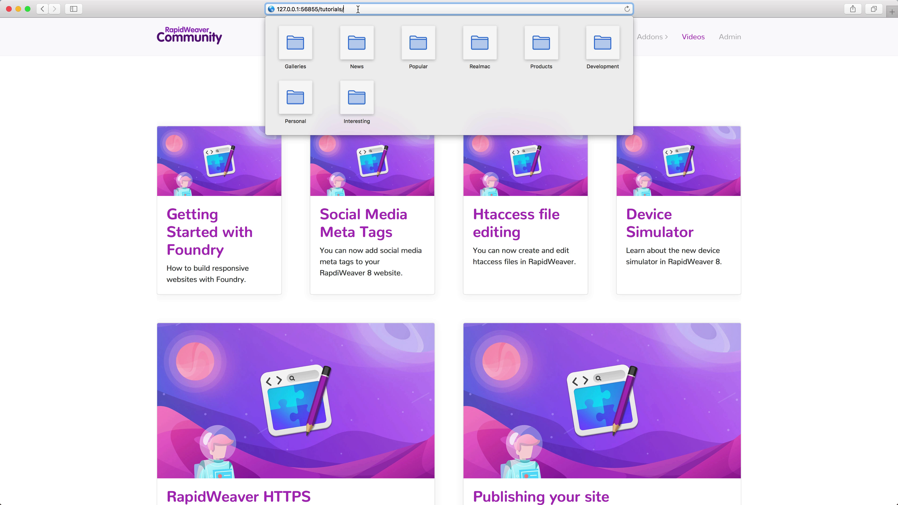
# Step: Insert video- before tutorials in the address as an example, and highlight the parts of the folder name
pyautogui.hotkey('alt', 'Left')
pyautogui.write('video-')
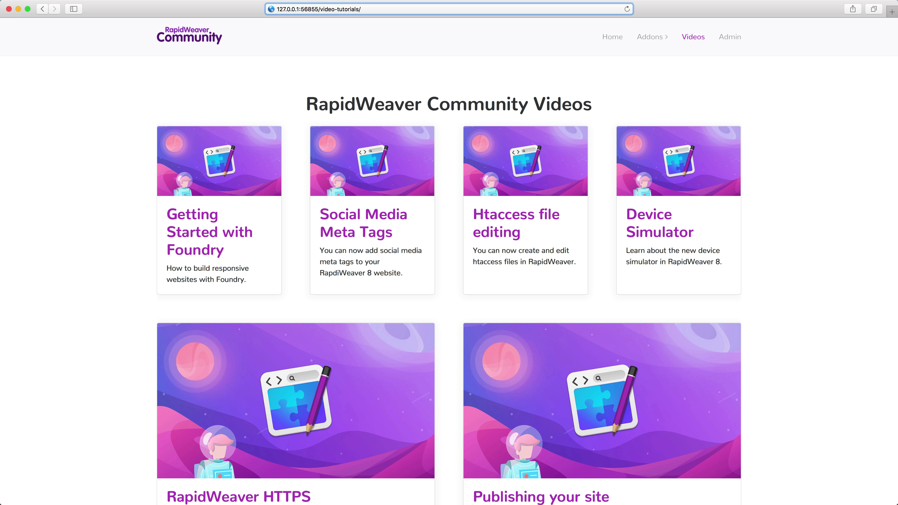
pyautogui.doubleClick(336, 9)
pyautogui.moveTo(336, 9); pyautogui.dragTo(320, 9)
pyautogui.click(301, 9)
pyautogui.doubleClick(348, 8)
pyautogui.doubleClick(335, 9)
# Step: Replace the example's hyphen with a slash, and restore the address to tutorials/ and load it
pyautogui.write('/')
pyautogui.press('BackSpace')
pyautogui.press('BackSpace')
pyautogui.press('BackSpace')
pyautogui.press('BackSpace')
pyautogui.press('BackSpace')
pyautogui.press('BackSpace')
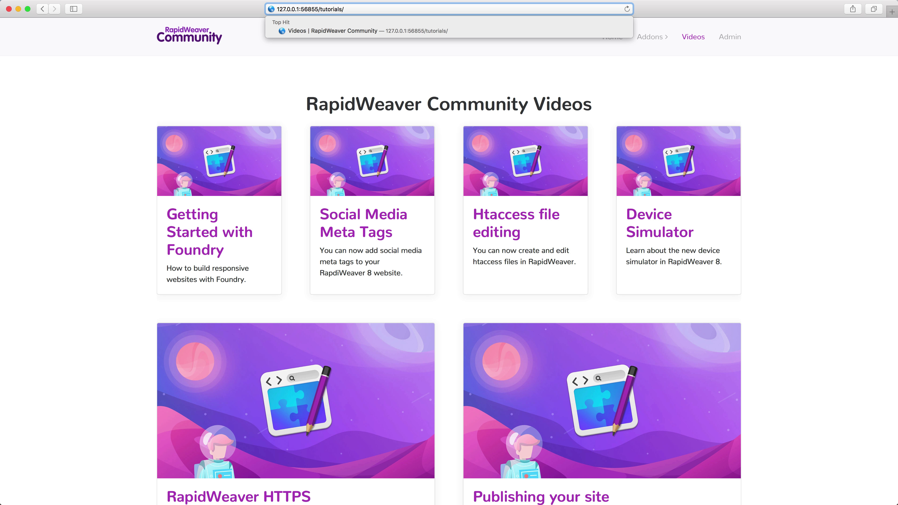
pyautogui.press('Return')
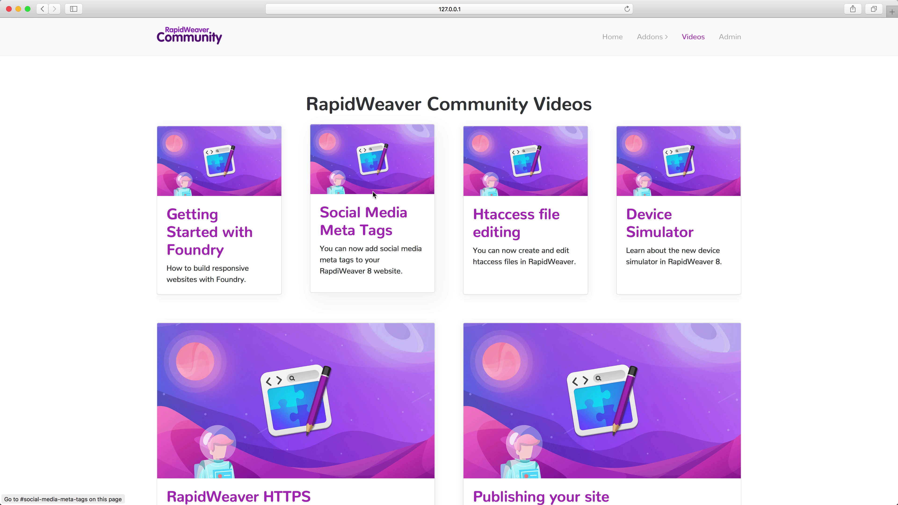
# Step: Switch to RapidWeaver, open the Video page nested under Videos, and highlight its folder name
pyautogui.press('super+Tab')
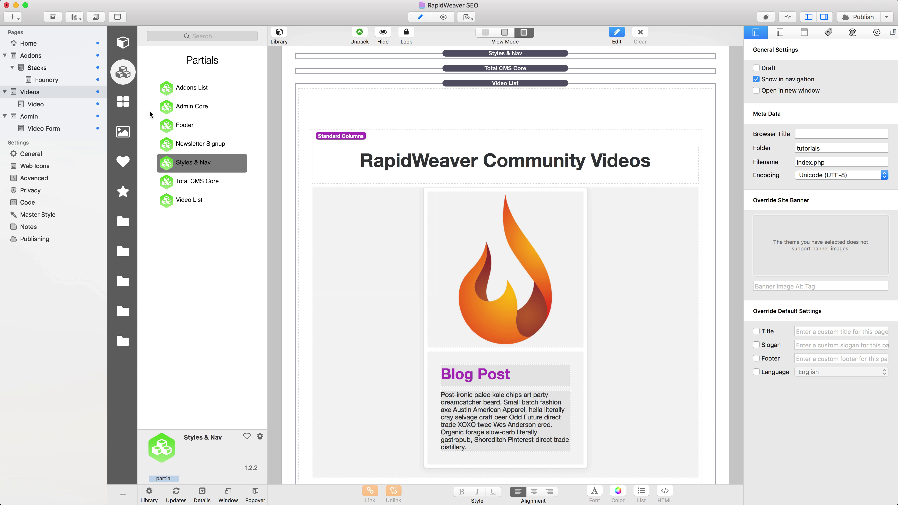
pyautogui.click(43, 104)
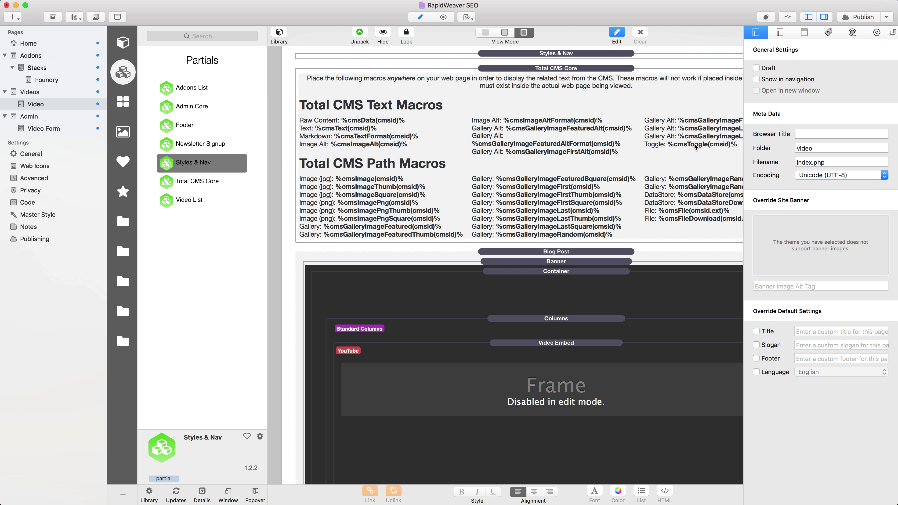
pyautogui.doubleClick(818, 152)
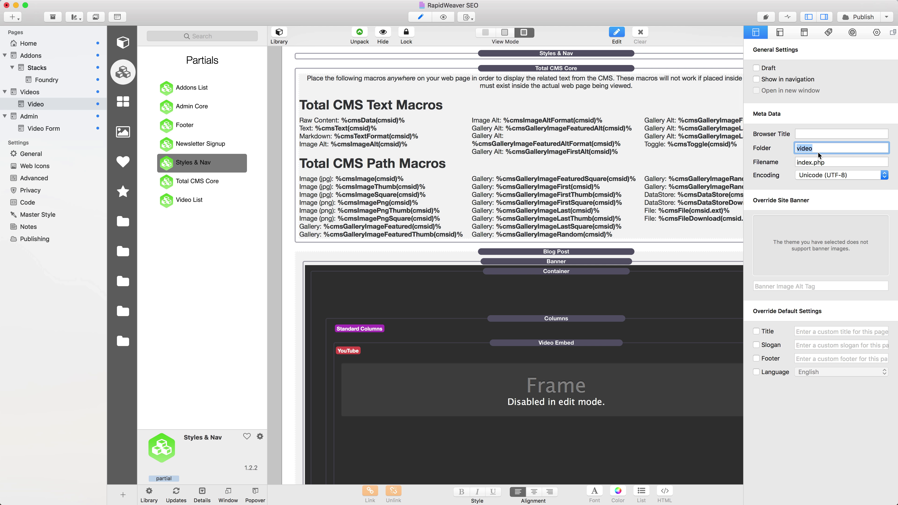
# Step: Switch back to Safari, replace the anchor in the address so the path is tutorials/video/, and load and view that page
pyautogui.press('super+Tab')
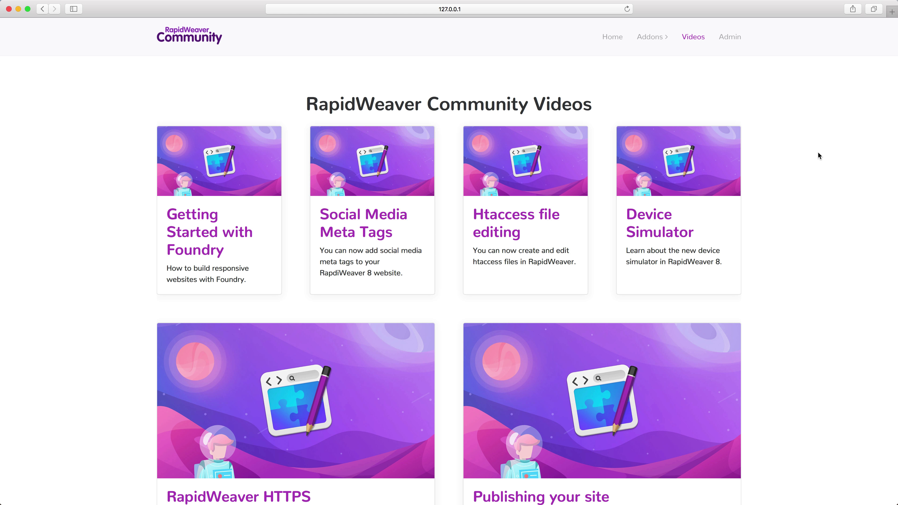
pyautogui.press('super+l')
pyautogui.press('Right')
pyautogui.hotkey('shift', 'alt', 'Left')
pyautogui.hotkey('shift', 'alt', 'Left')
pyautogui.hotkey('shift', 'alt', 'Left')
pyautogui.hotkey('shift', 'alt', 'Left')
pyautogui.hotkey('shift', 'alt', 'Left')
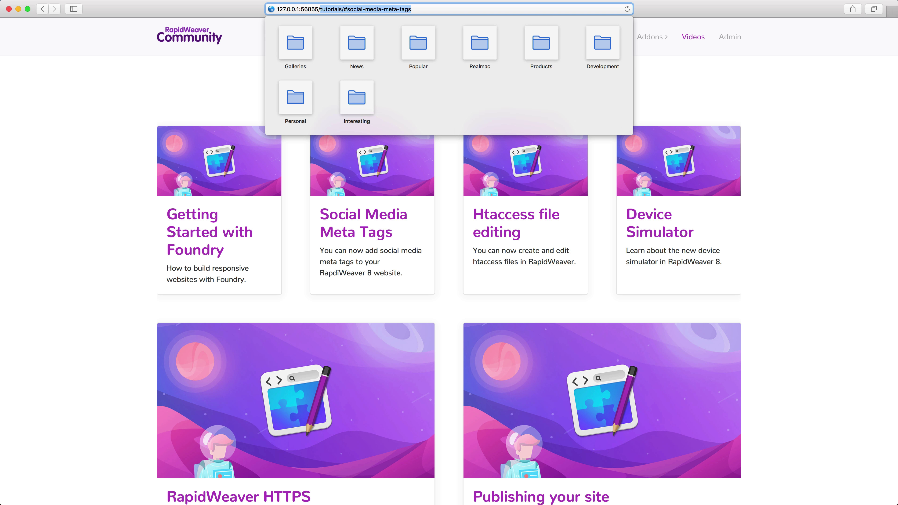
pyautogui.hotkey('shift', 'alt', 'Right')
pyautogui.press('BackSpace')
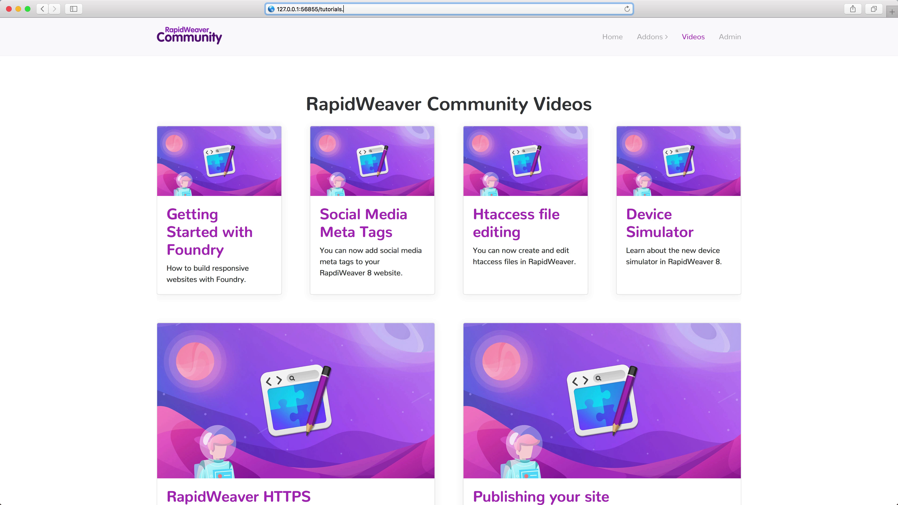
pyautogui.write('/v')
pyautogui.press('Return')
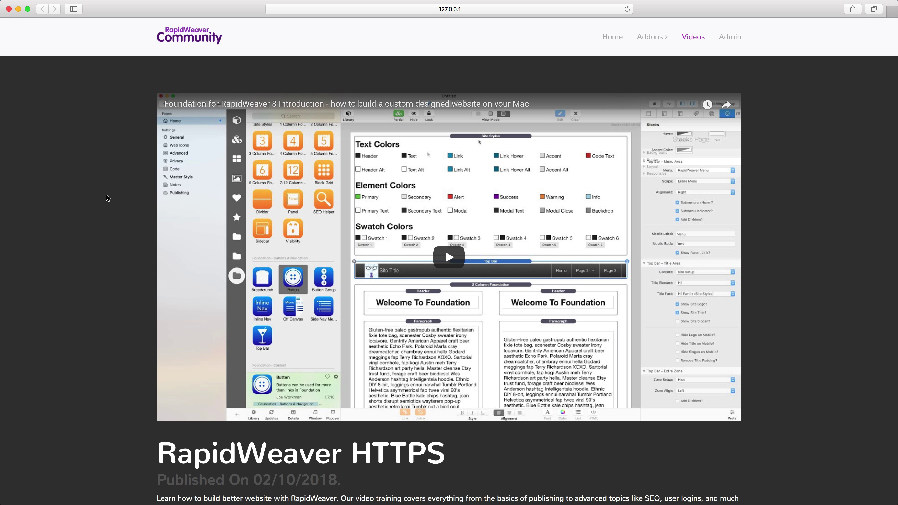
pyautogui.scroll(-7, 106, 194)
pyautogui.scroll(7, 106, 195)
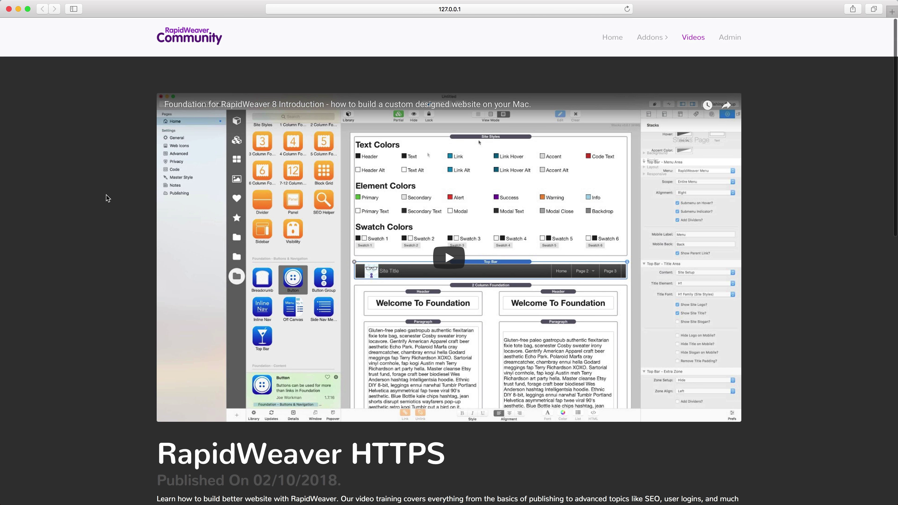
# Step: Show the video page's full address and highlight its video/ part
pyautogui.click(370, 10)
pyautogui.click(328, 8)
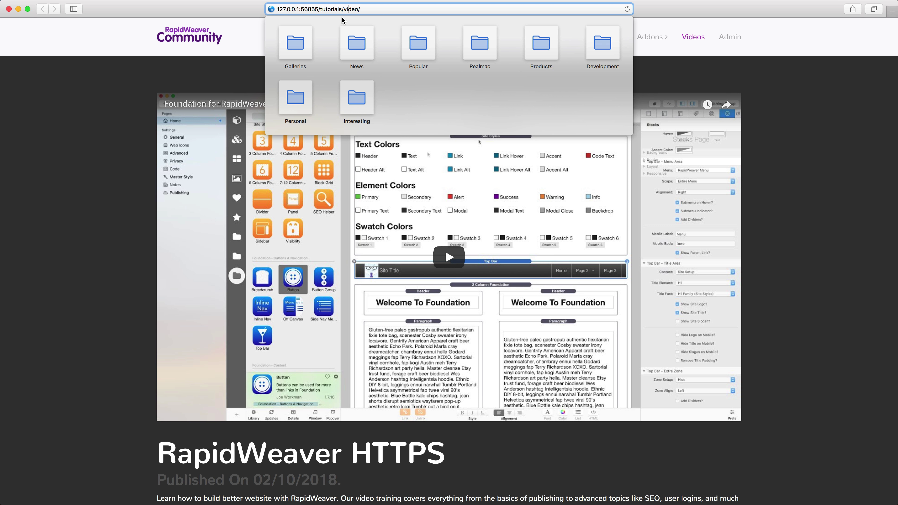
pyautogui.doubleClick(341, 9)
pyautogui.moveTo(342, 9); pyautogui.dragTo(368, 9)
# Step: Append rapidweaver-https to the end of the address as an example post name, and highlight it
pyautogui.press('Right')
pyautogui.write('rapidwe')
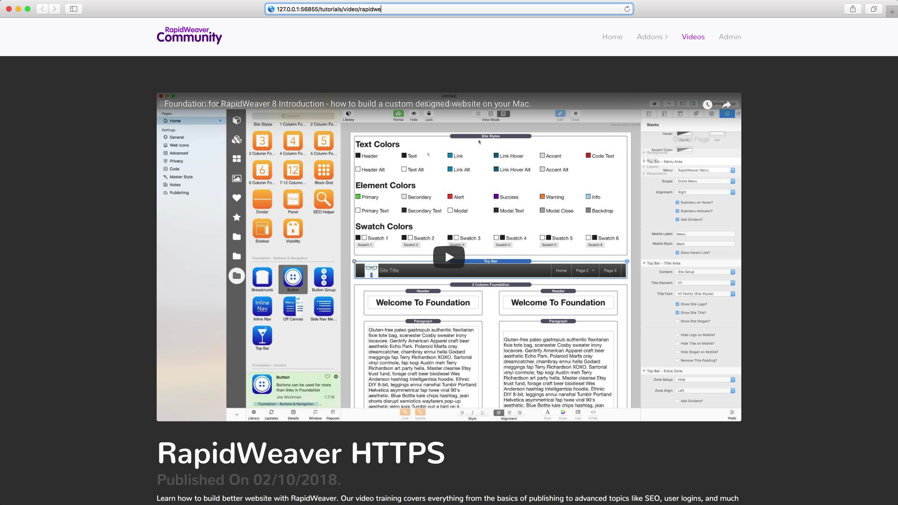
pyautogui.write('aver-https')
pyautogui.hotkey('alt', 'shift', 'Left')
pyautogui.hotkey('alt', 'shift', 'Left')
# Step: Switch to RapidWeaver and display the settings of the Video page's Blog Post stack, including its preview post
pyautogui.press('super+Tab')
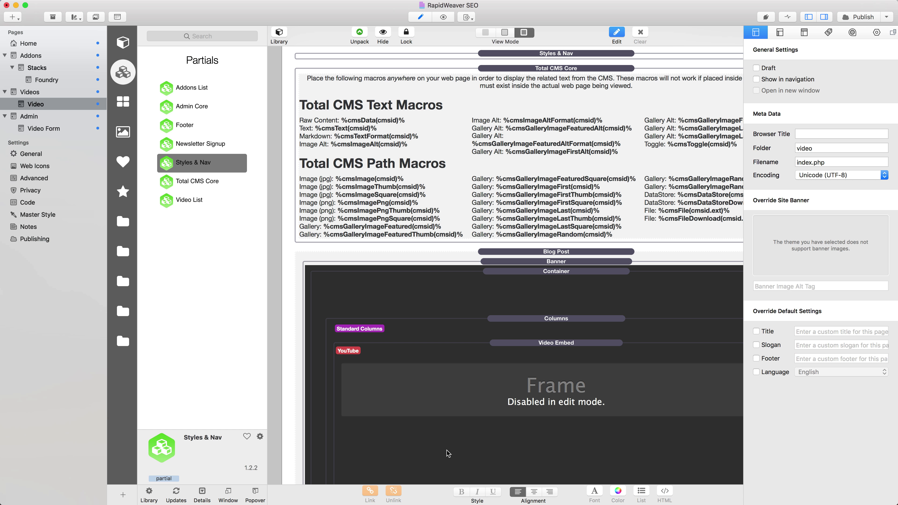
pyautogui.click(536, 253)
pyautogui.click(876, 33)
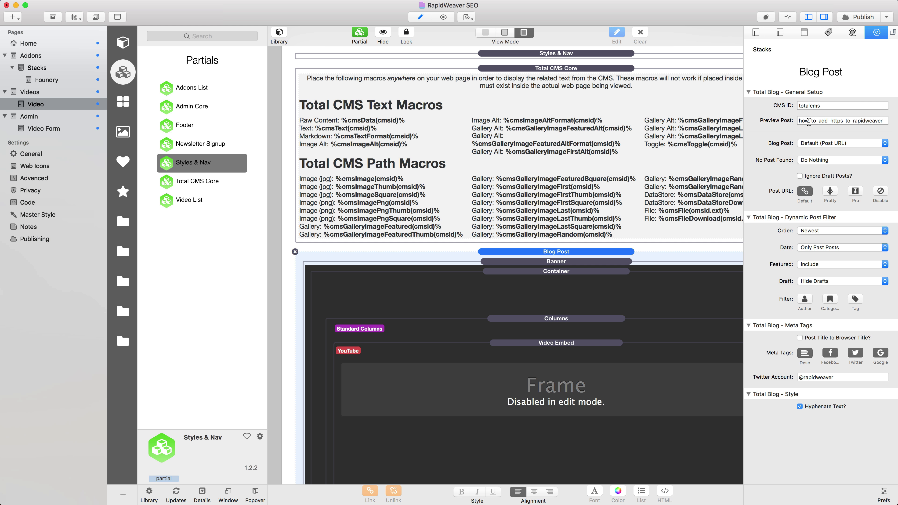
pyautogui.moveTo(808, 122)
# Step: Return to Safari, highlight the video folder in the example address, and place the cursor after rapidweaver-https
pyautogui.press('super+Tab')
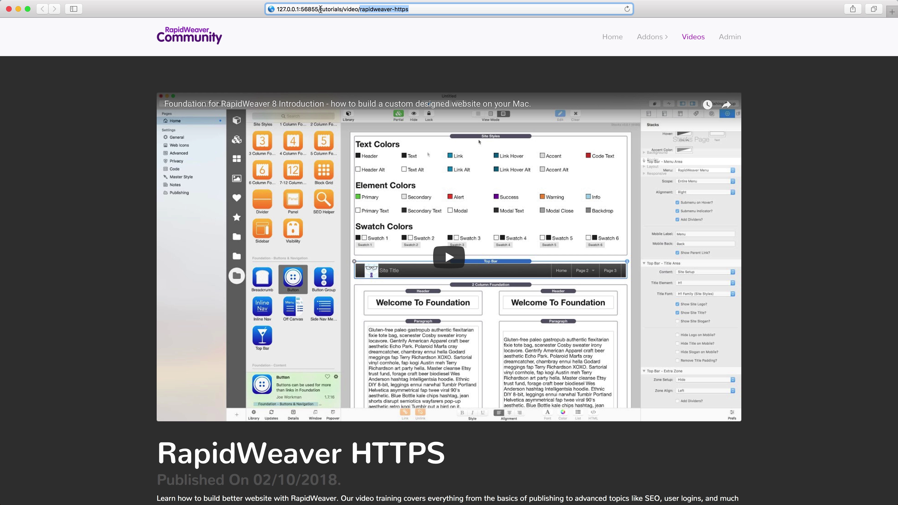
pyautogui.click(341, 10)
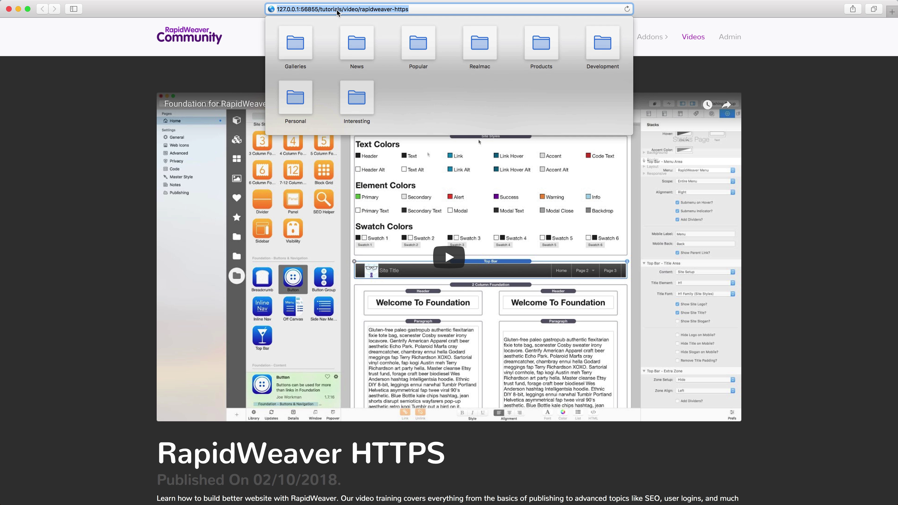
pyautogui.moveTo(343, 10); pyautogui.dragTo(358, 9)
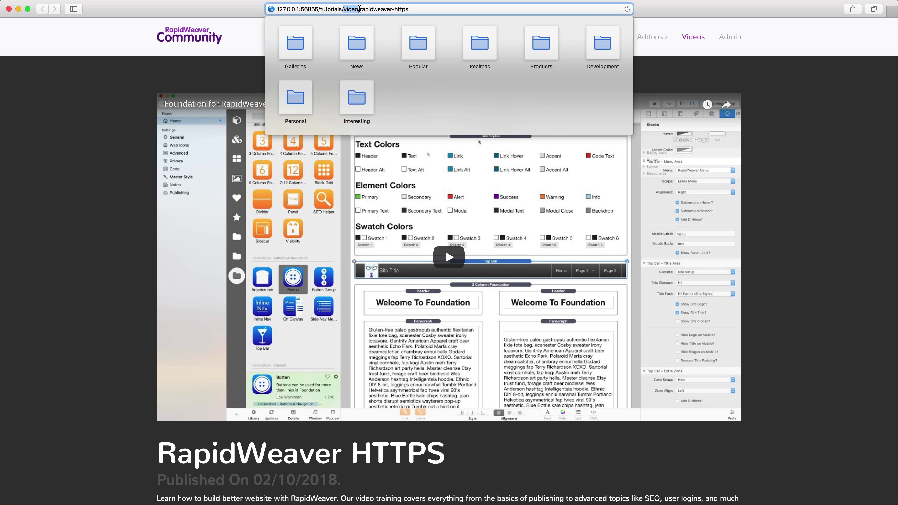
pyautogui.press('Escape')
pyautogui.click(410, 9)
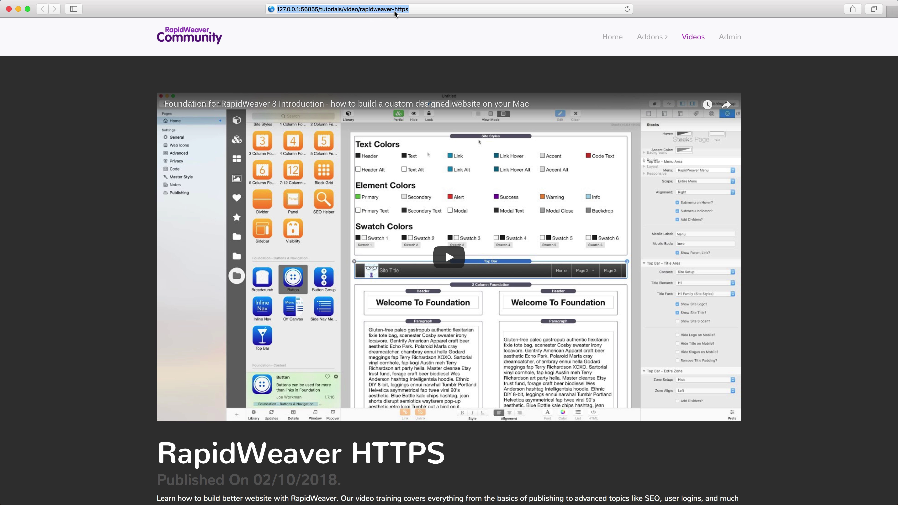
pyautogui.click(410, 9)
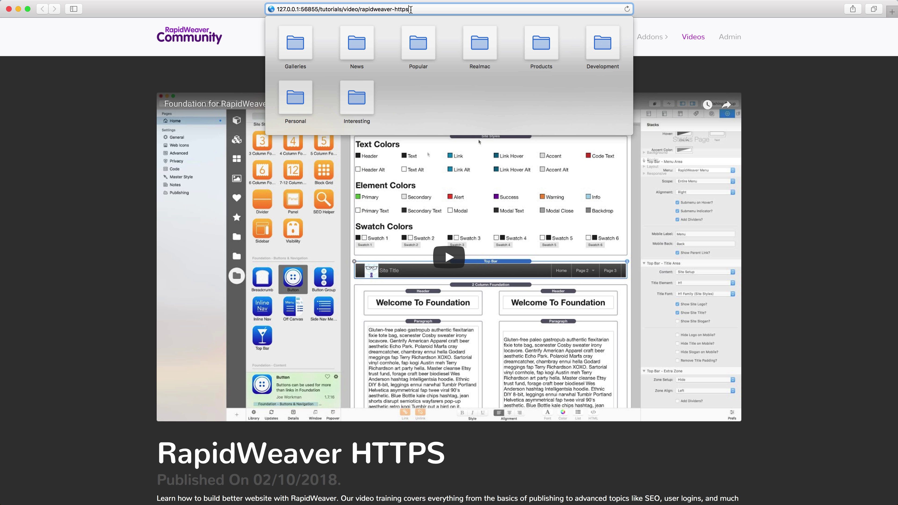